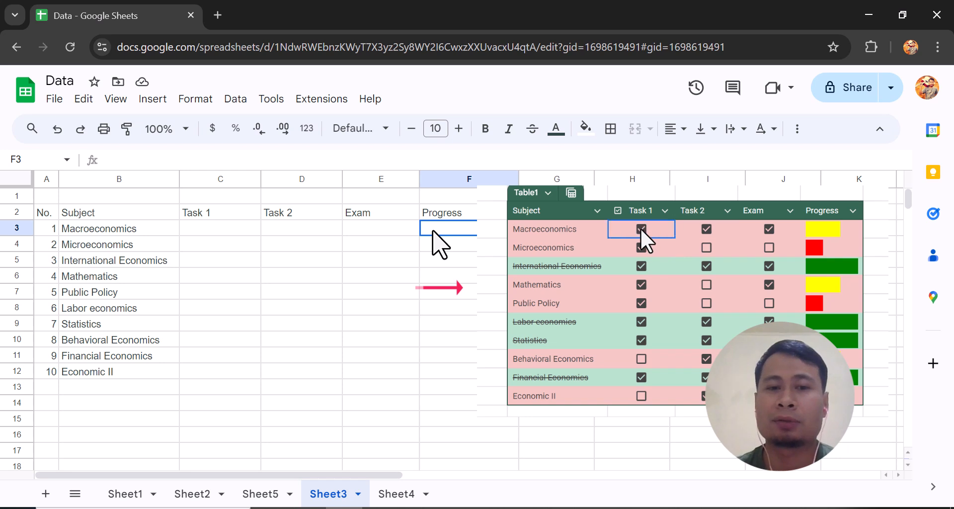
Step: Tick the remaining Task 1, Task 2 and Exam checkboxes in the sample progress table
left_click(703, 288)
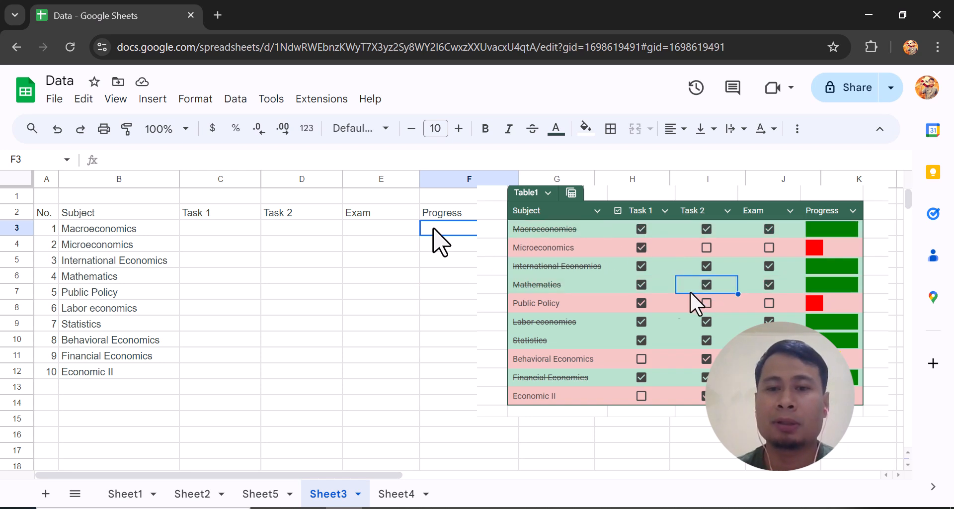
left_click(706, 302)
left_click(769, 302)
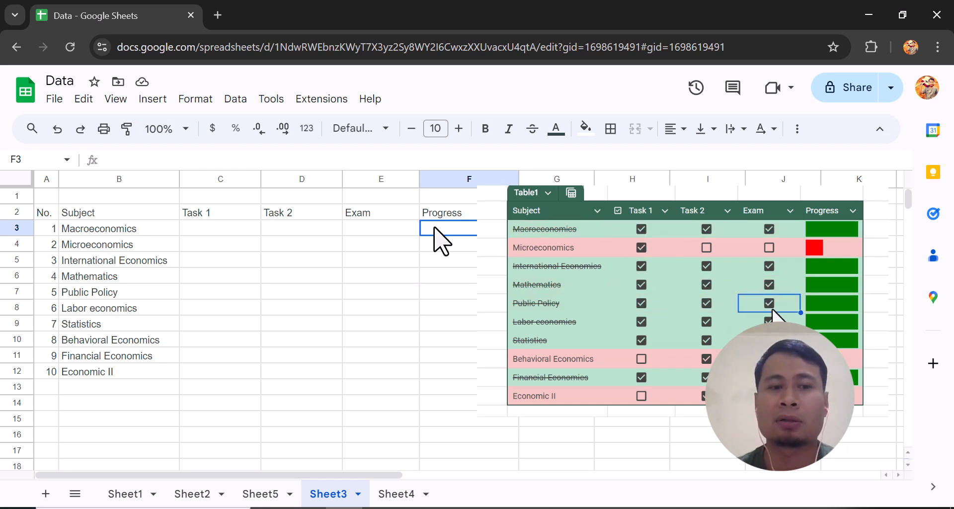
left_click(641, 395)
left_click(640, 358)
left_click(768, 247)
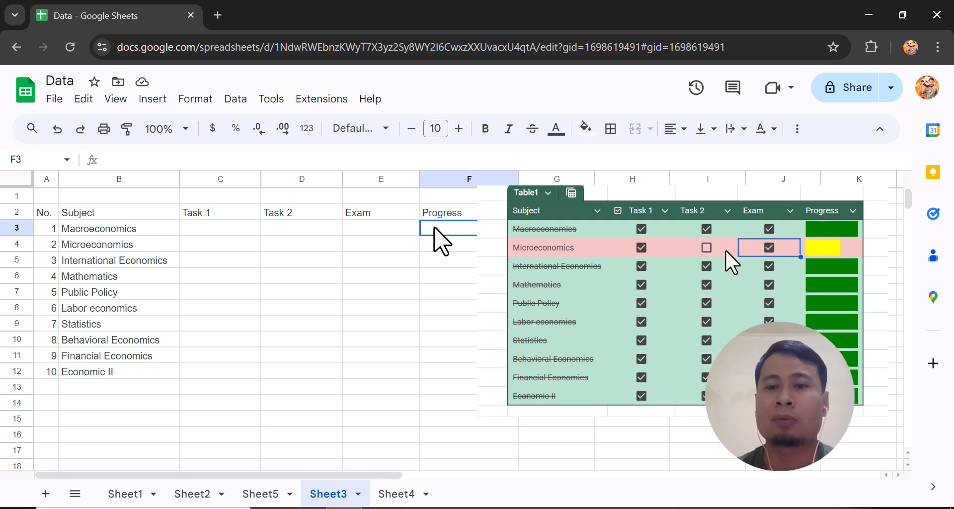
left_click(705, 247)
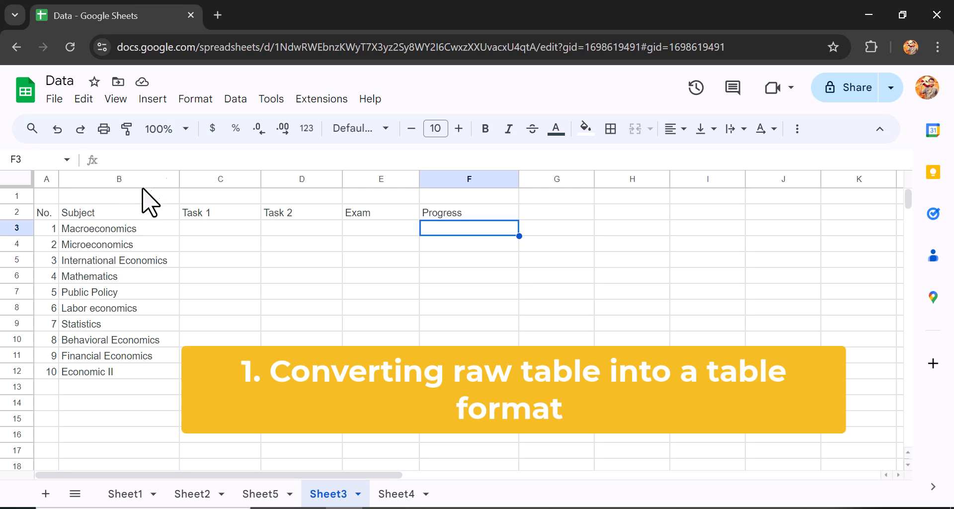
Step: Convert the subject list with its Task 1, Task 2, Exam and Progress columns into a table
left_click(192, 102)
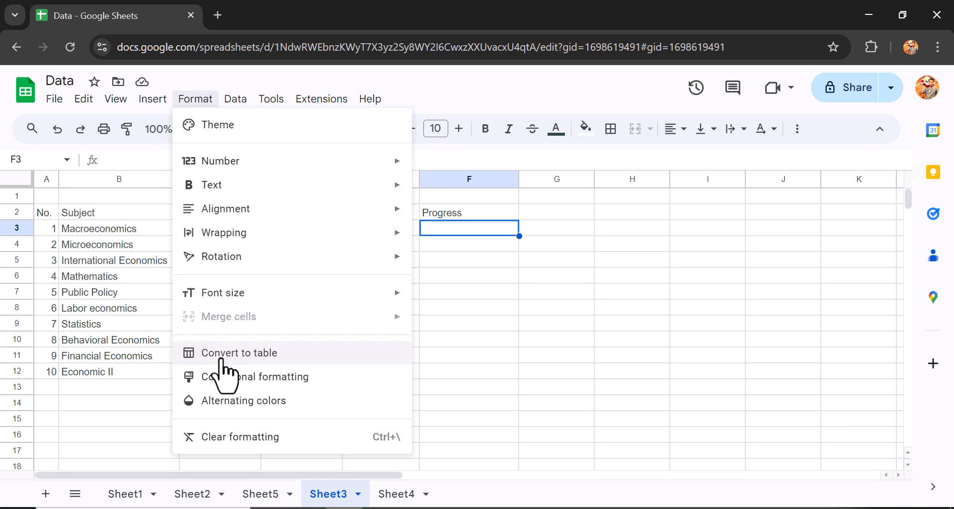
left_click(221, 354)
left_click(160, 268)
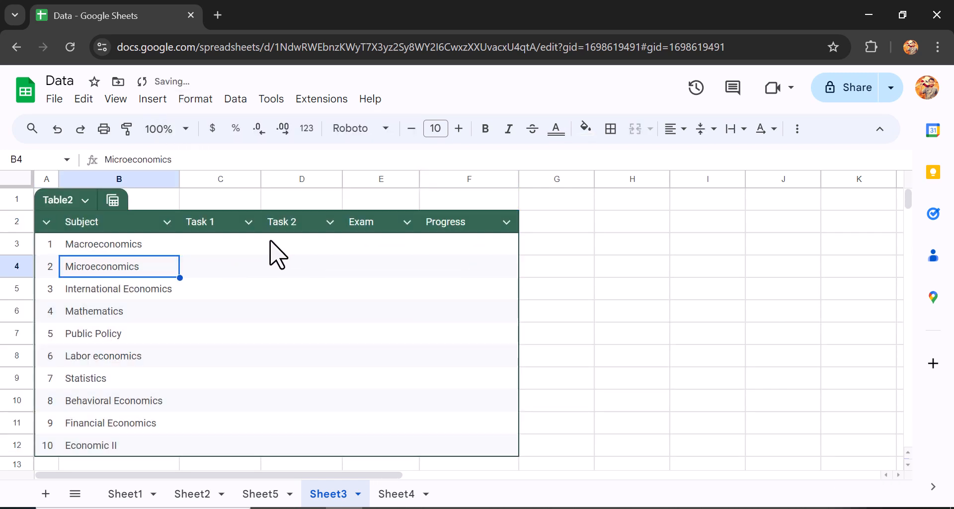
Step: Insert checkboxes in the Task 1, Task 2 and Exam cells of all ten subjects, C3:E12
left_click(191, 243)
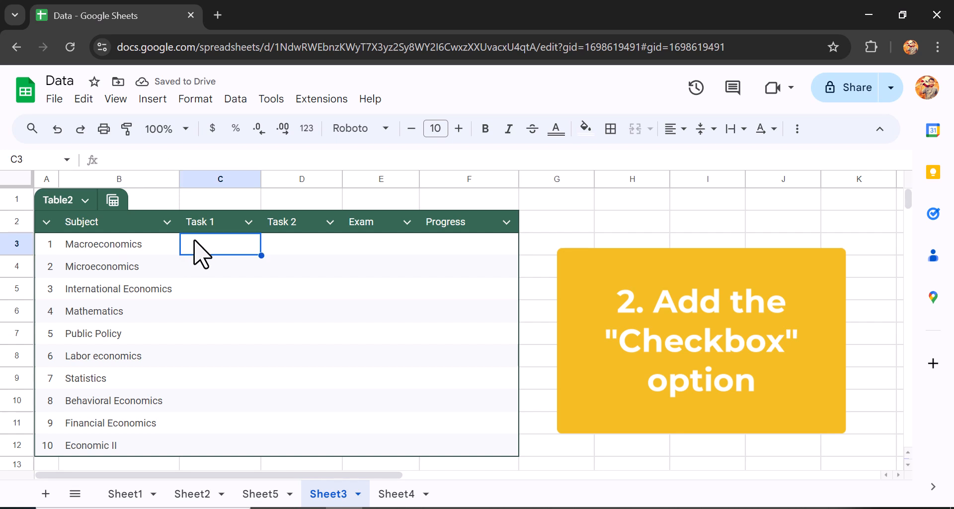
left_click_drag(194, 251, 343, 283)
left_click(270, 262)
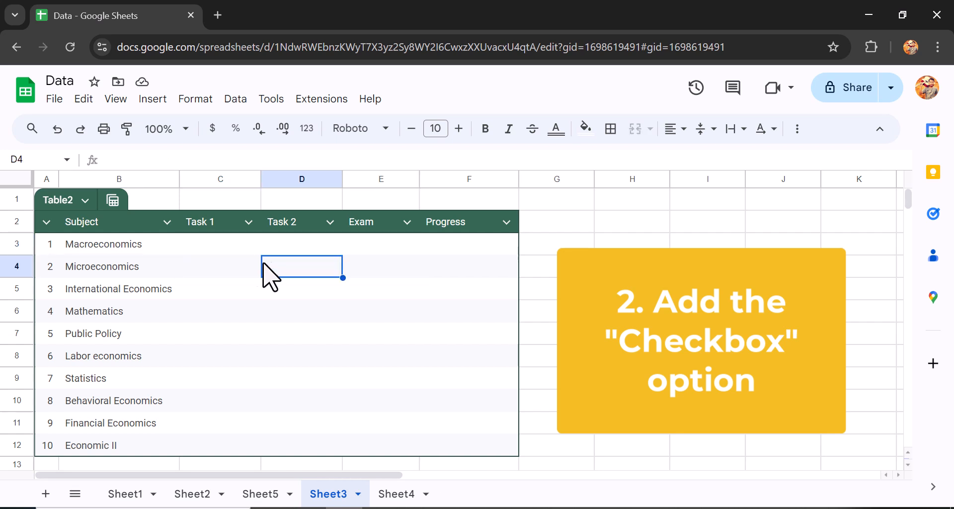
left_click_drag(214, 248, 382, 448)
left_click(154, 102)
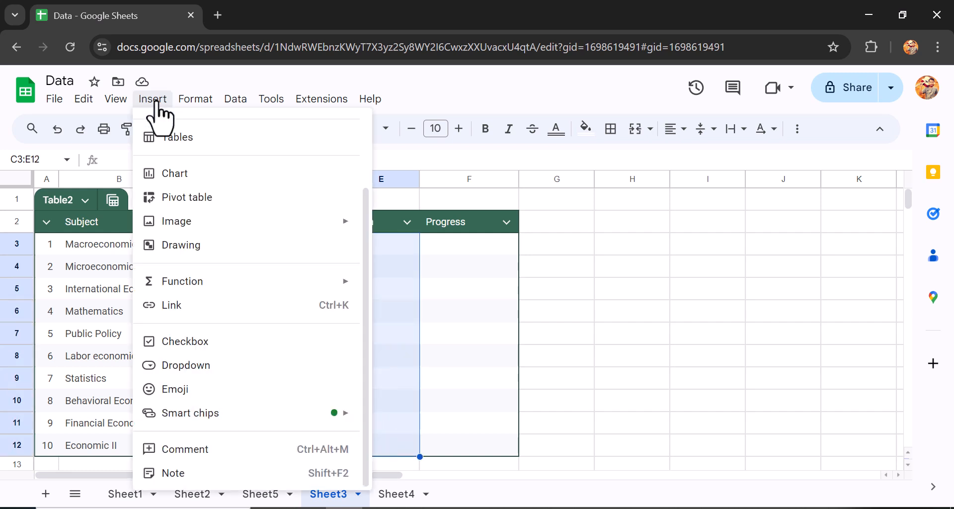
left_click(185, 341)
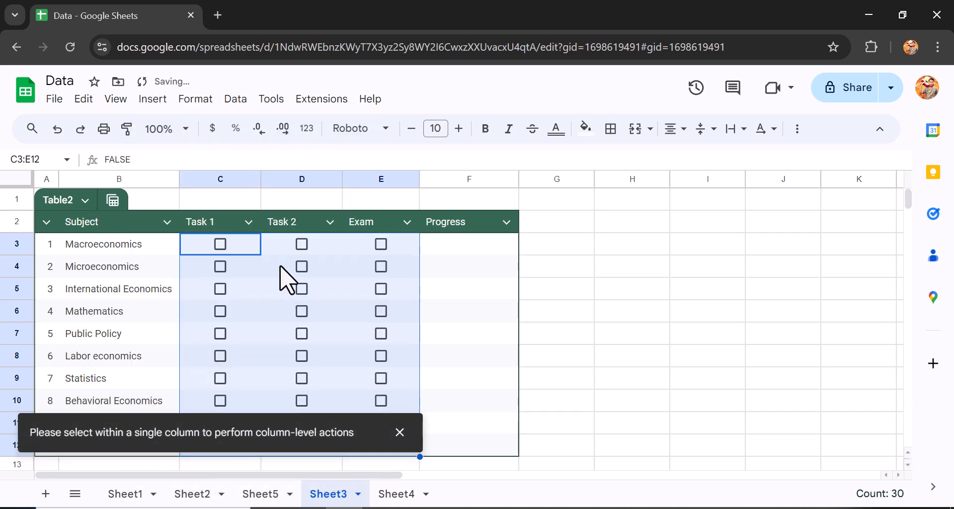
left_click(280, 266)
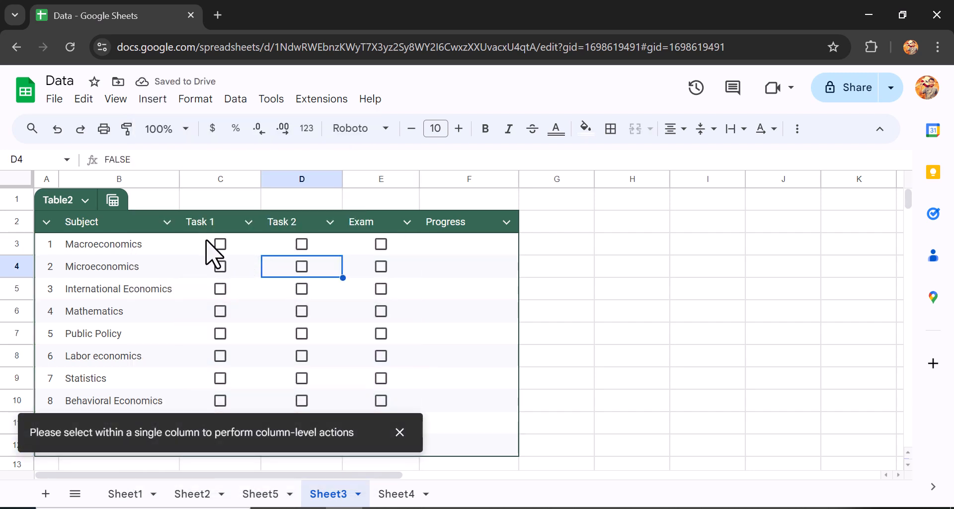
Step: Try toggling the Task 1 checkboxes for Macroeconomics and Microeconomics on and off
left_click(217, 243)
left_click(220, 265)
left_click(220, 246)
left_click(221, 265)
left_click(223, 244)
left_click(220, 243)
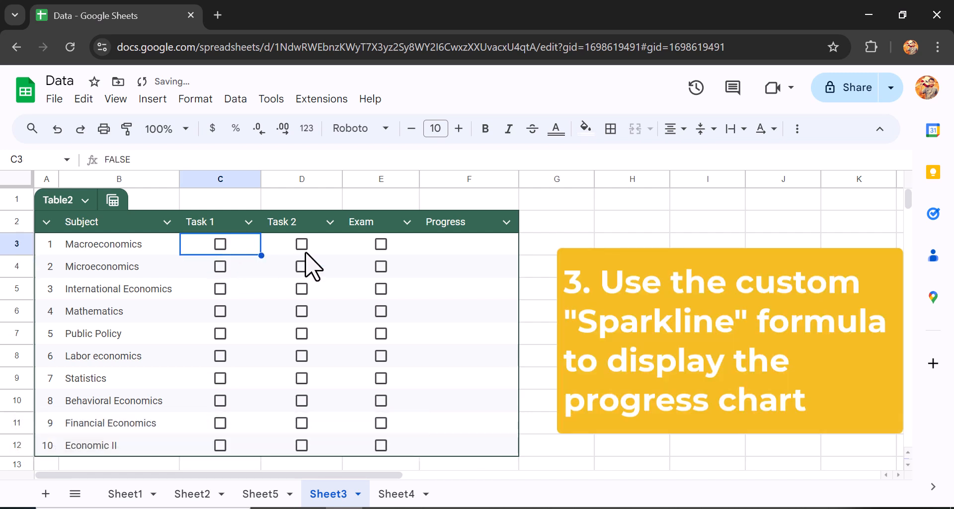
Step: Tick the Task 1, Task 2 and Exam checkboxes in the Macroeconomics row
left_click(431, 246)
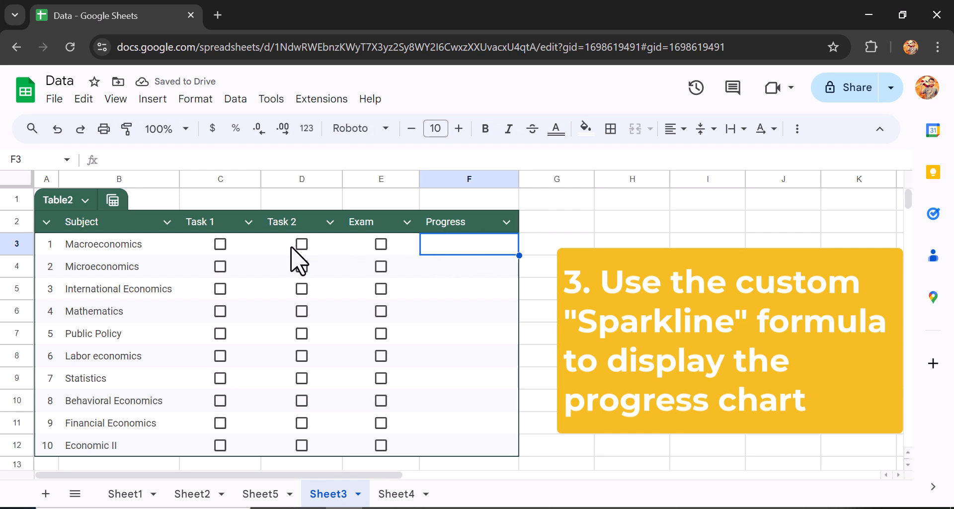
left_click(220, 244)
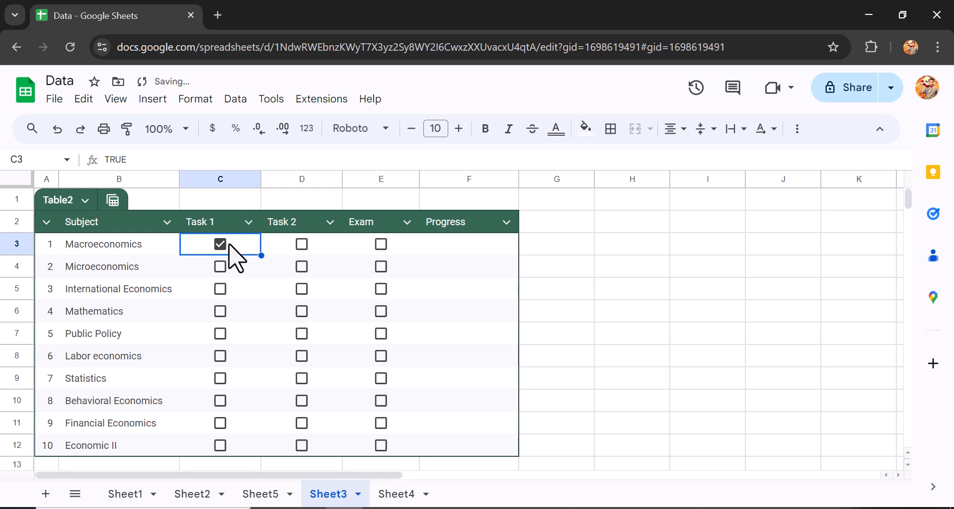
left_click(301, 245)
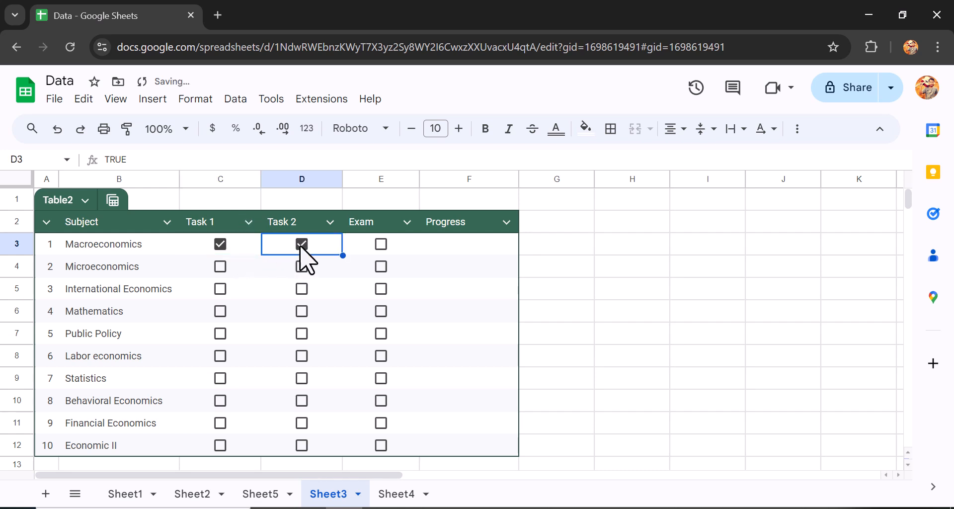
left_click(380, 245)
Step: Start a SPARKLINE formula in Progress cell F3 with COUNTIF(C3:E3,TRUE) as its data argument
left_click(437, 247)
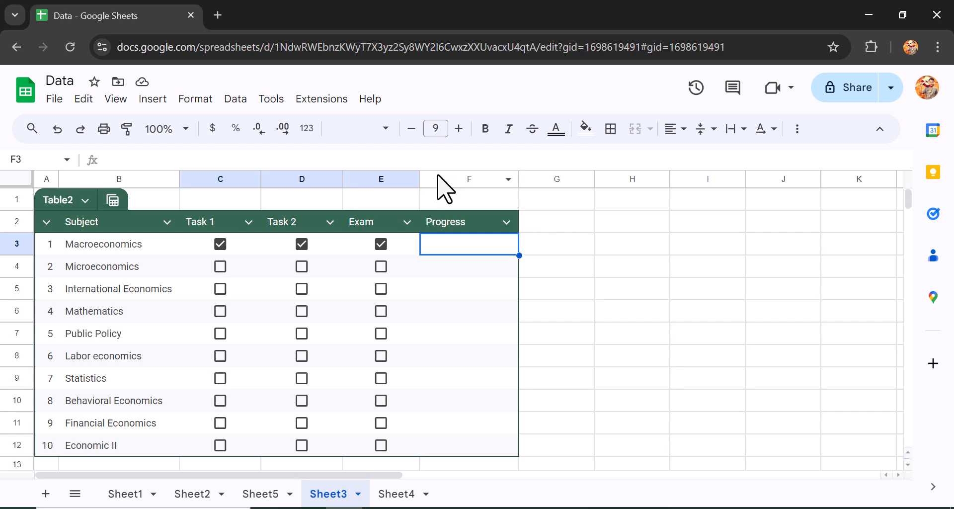
type("=")
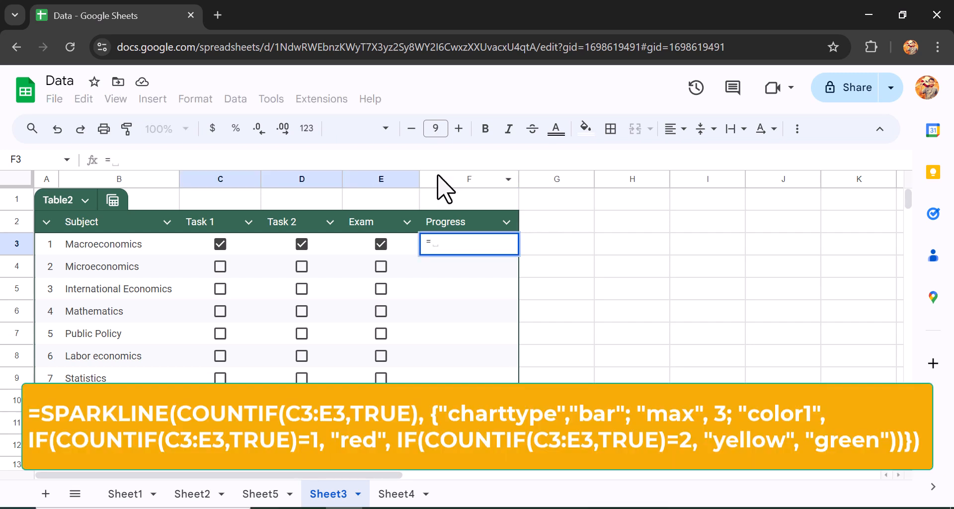
type("SPARKLINE(")
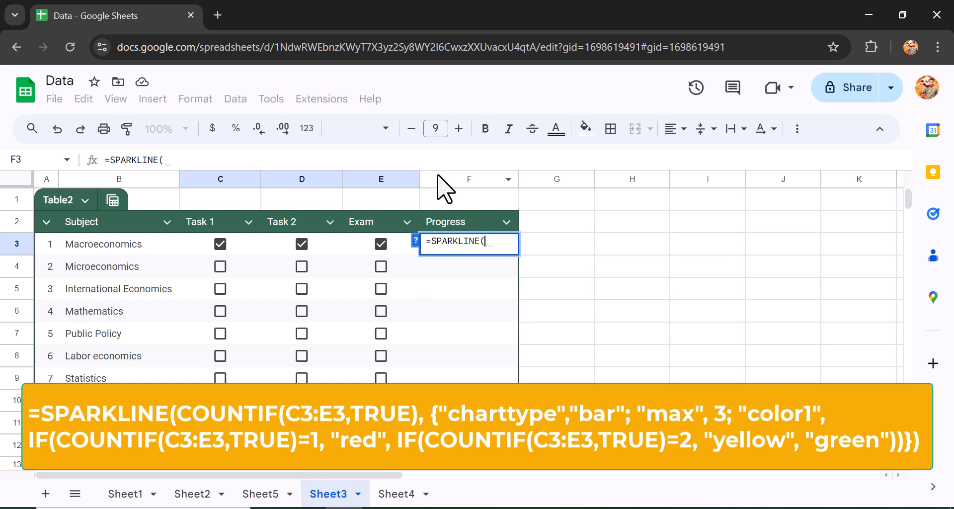
type("COUNTIF")
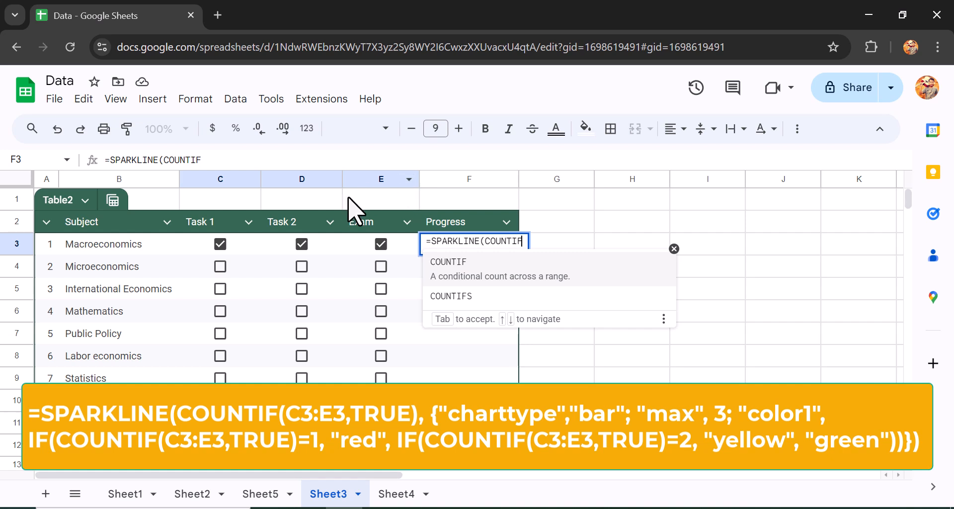
type("(")
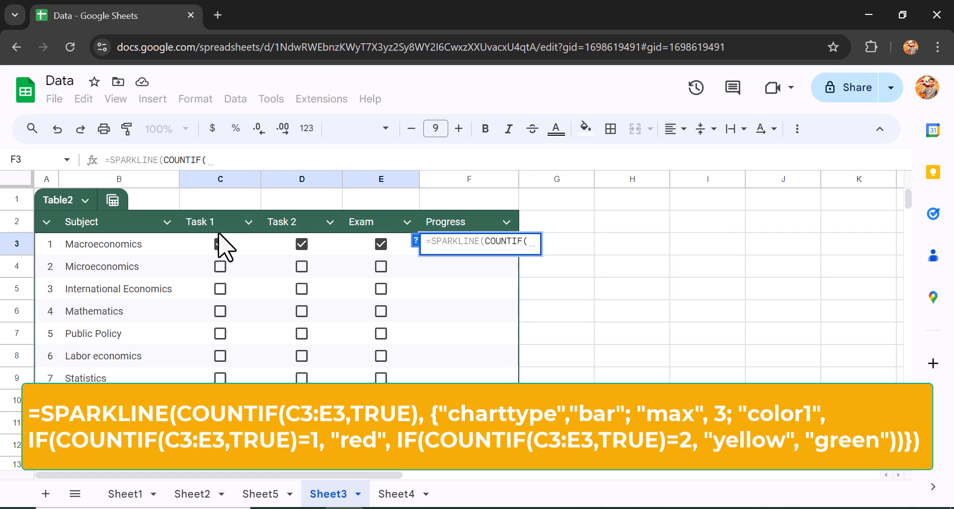
left_click_drag(205, 247, 364, 251)
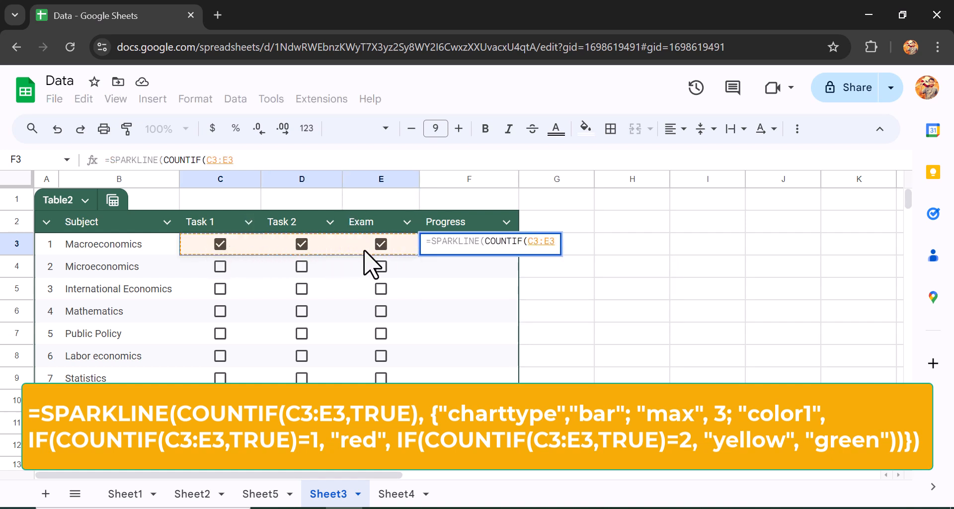
type(",TRUR")
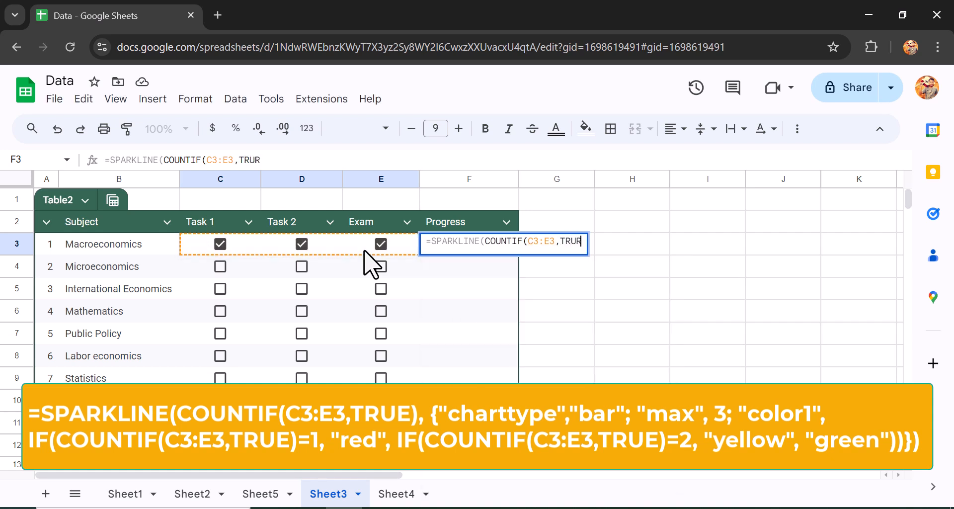
key("BackSpace")
type("E),")
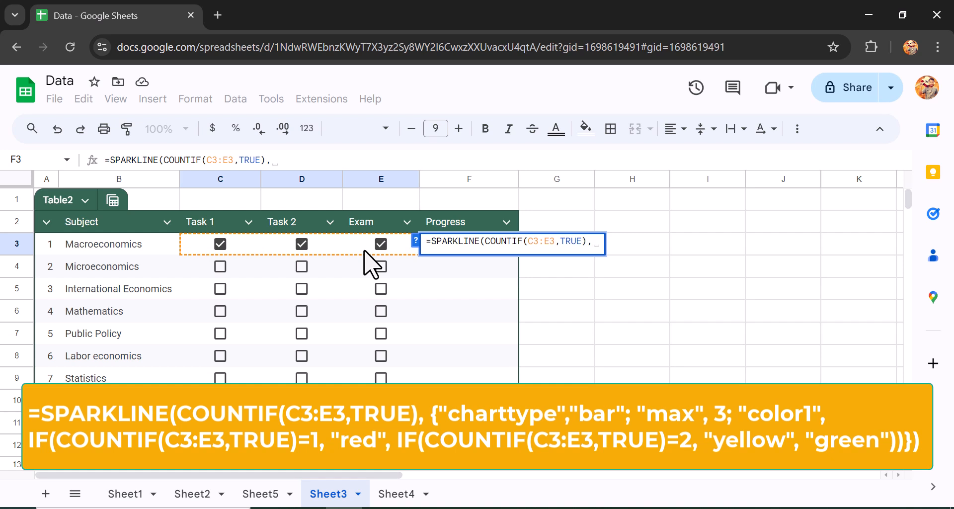
Step: Add the sparkline options {"CHARTTYPE","BAR";"MAX",3; to the formula in F3
type("{\"CHART")
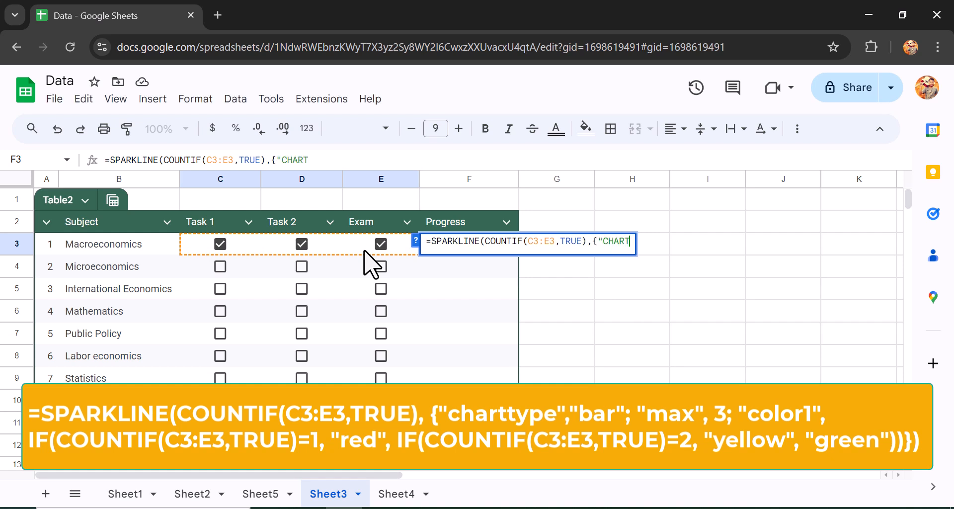
type("TYPE\"")
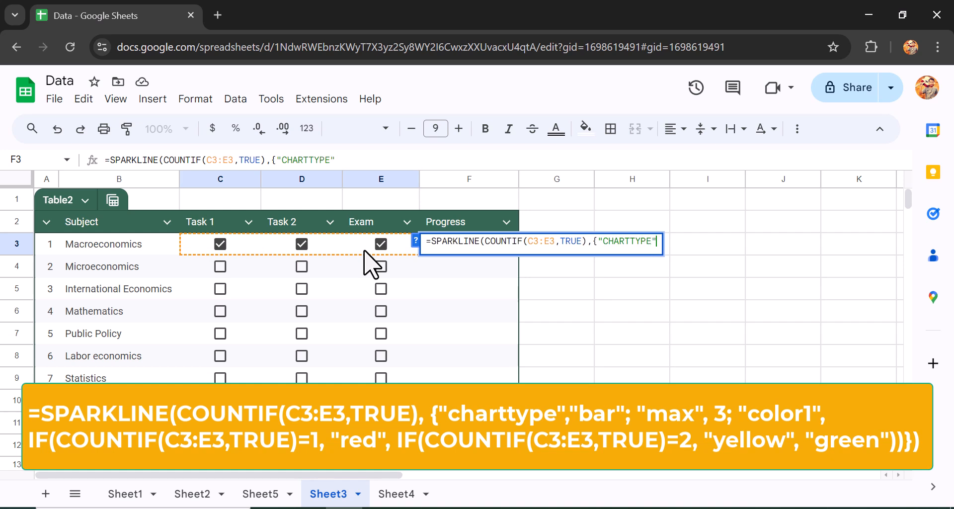
type(",\"BAR\"")
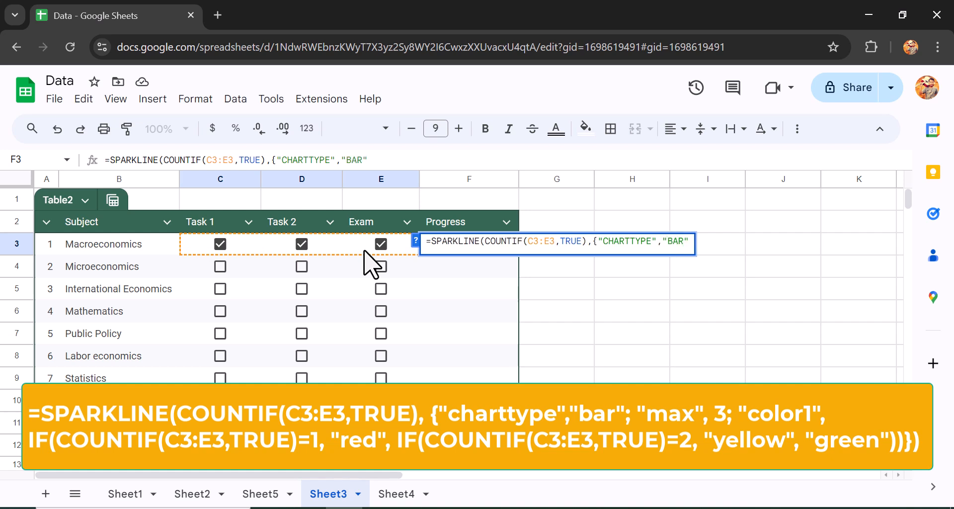
type(",")
key("BackSpace")
type(";")
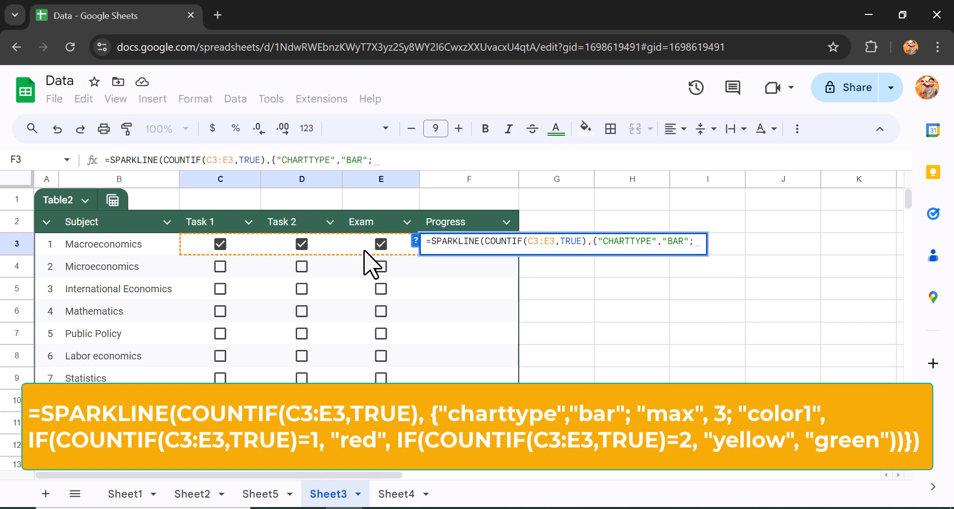
type("\"")
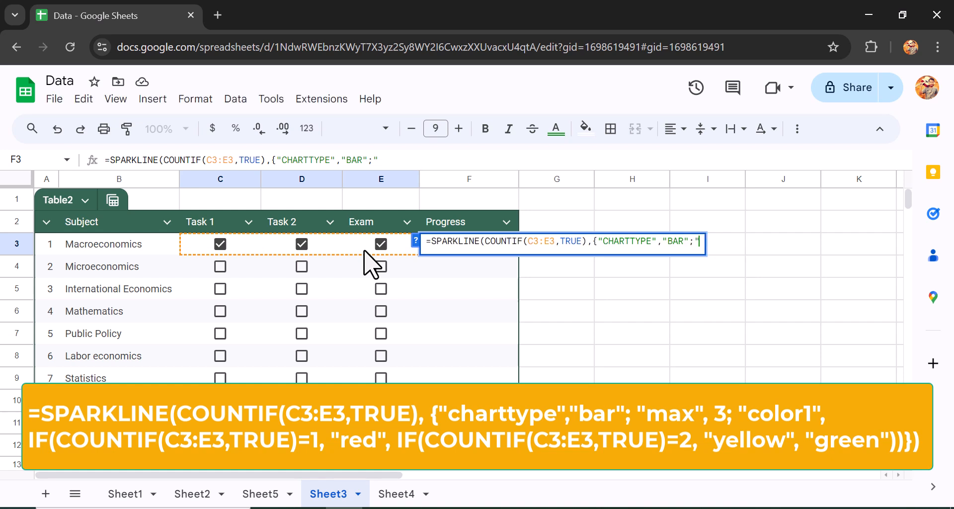
type("MAX\"")
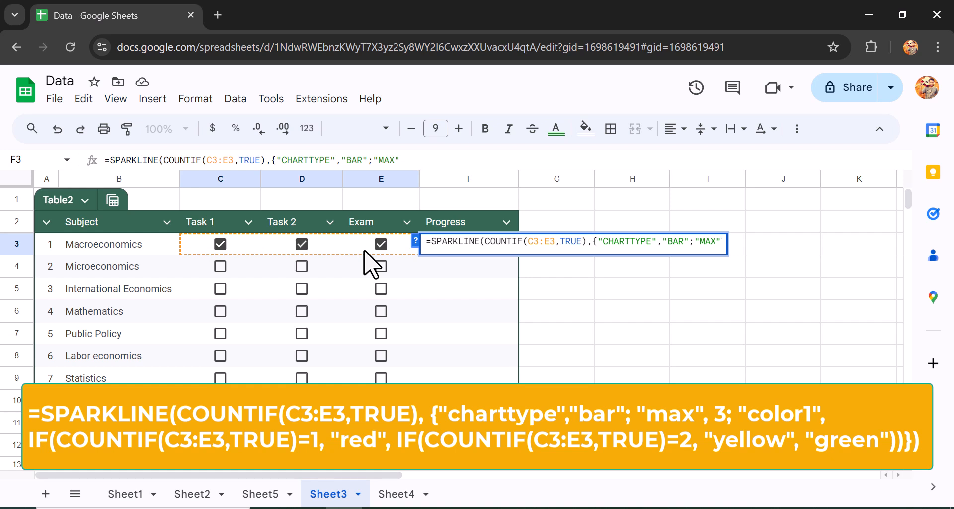
type(",3")
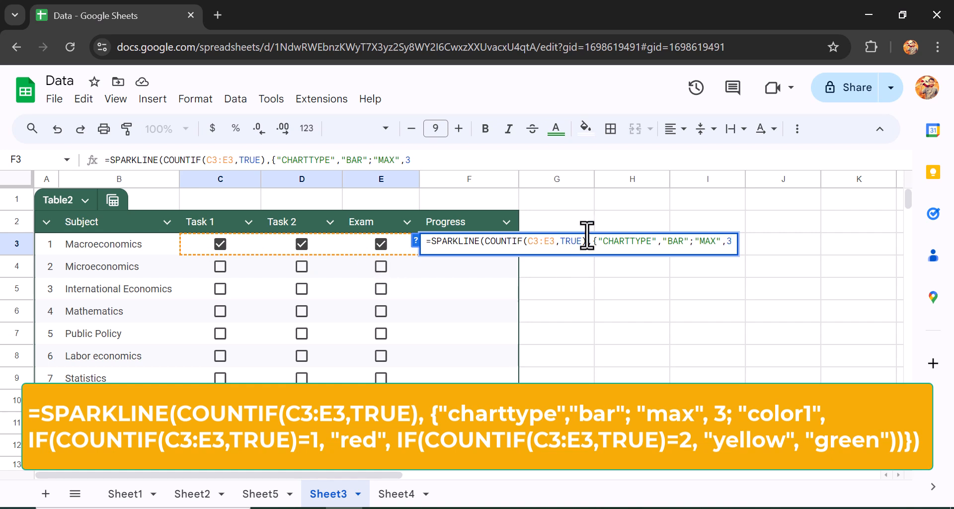
type(";")
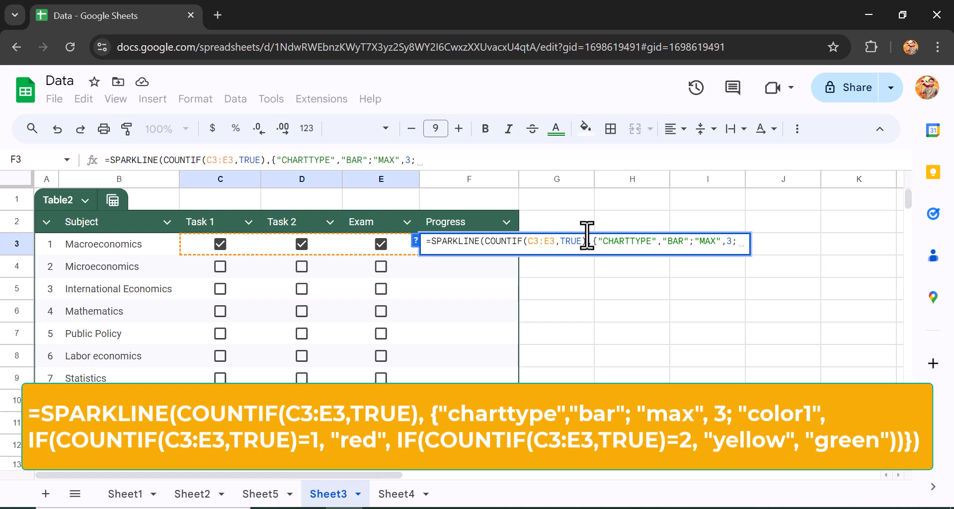
Step: Add the COLOR1 option to the F3 formula with an IF that returns RED when COUNTIF(C3:E3,TRUE)=1
type("\"COLOR1")
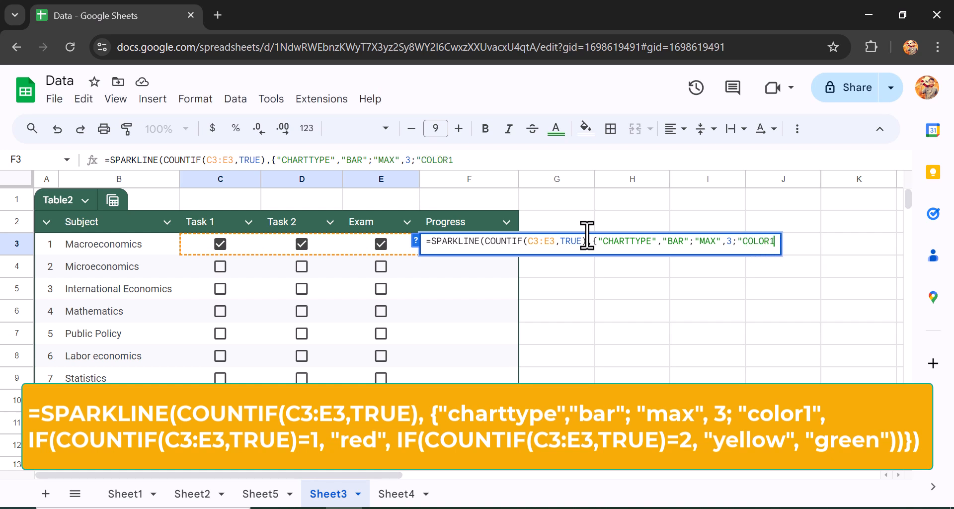
type("\",")
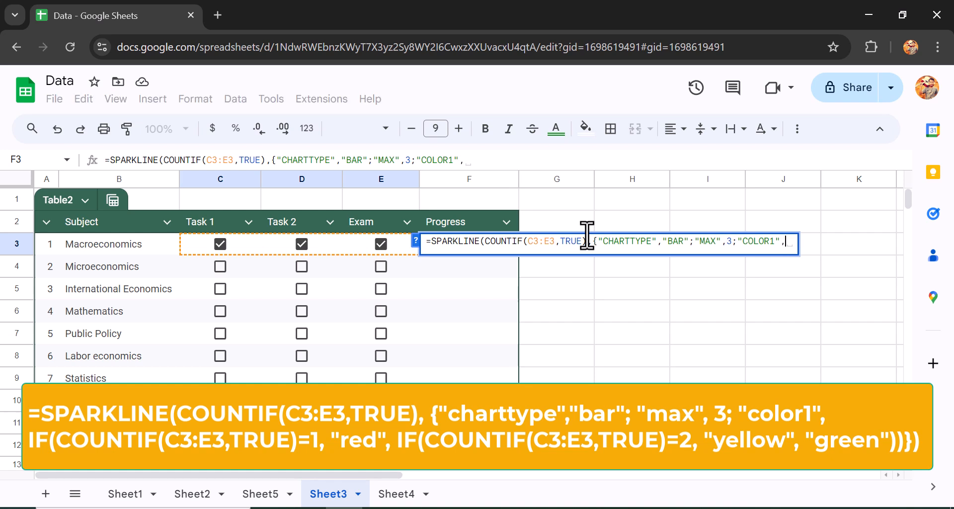
type("IF")
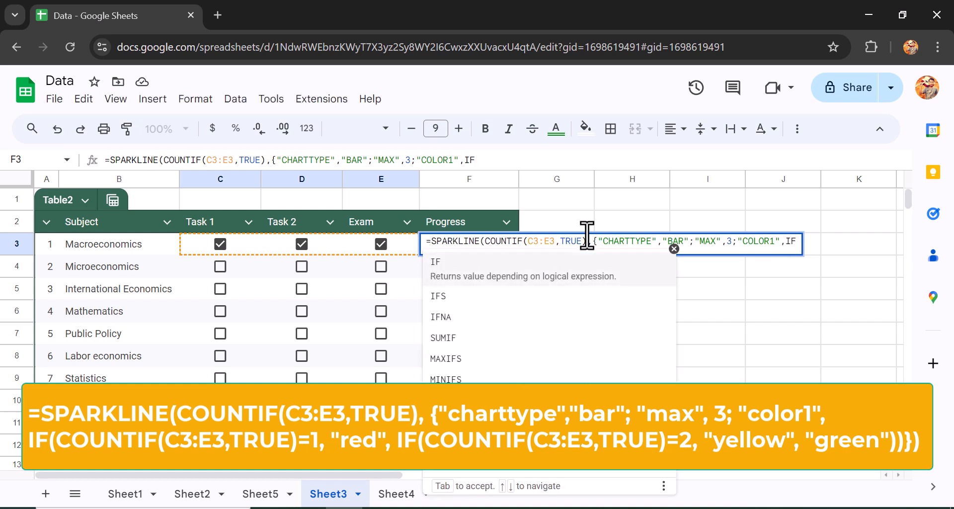
type("(COUNTIF(")
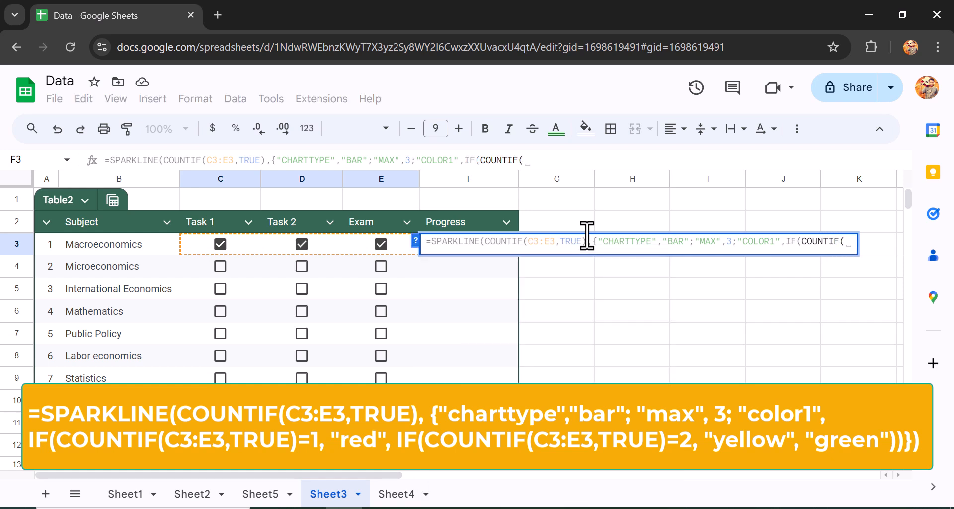
left_click_drag(204, 248, 371, 250)
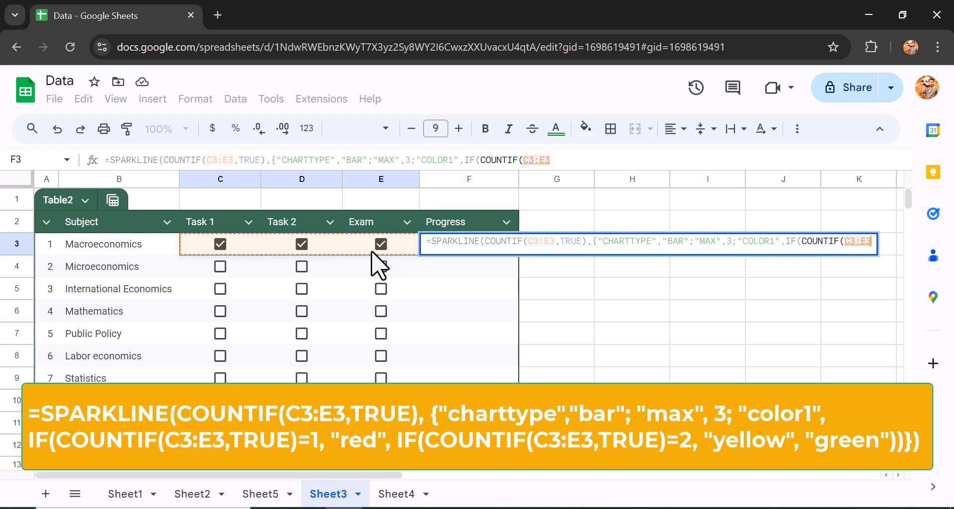
type(",TRUR")
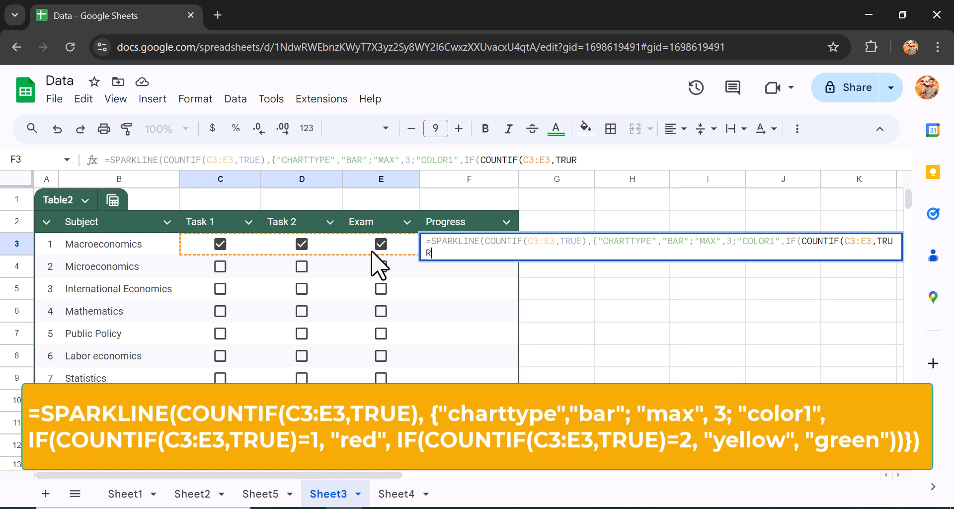
type(")=")
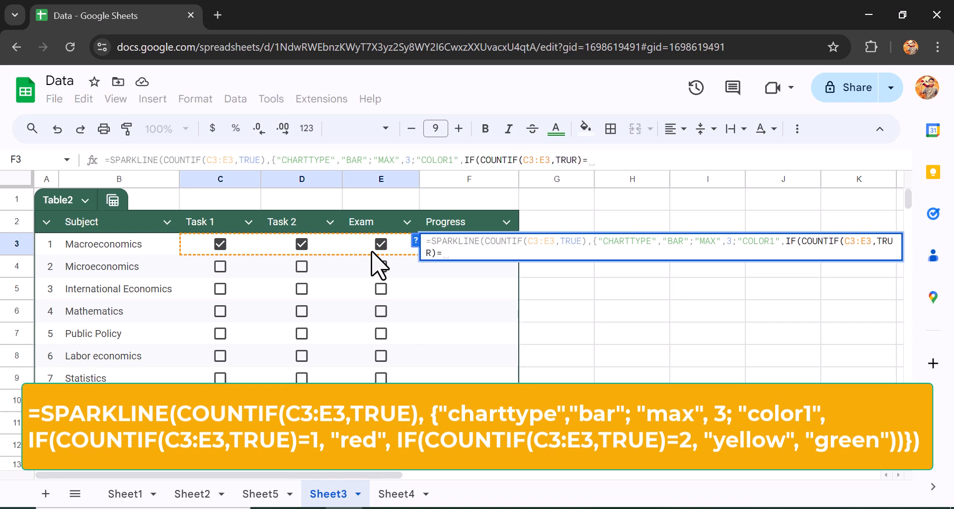
key("BackSpace")
key("BackSpace")
key("BackSpace")
type("E)=1")
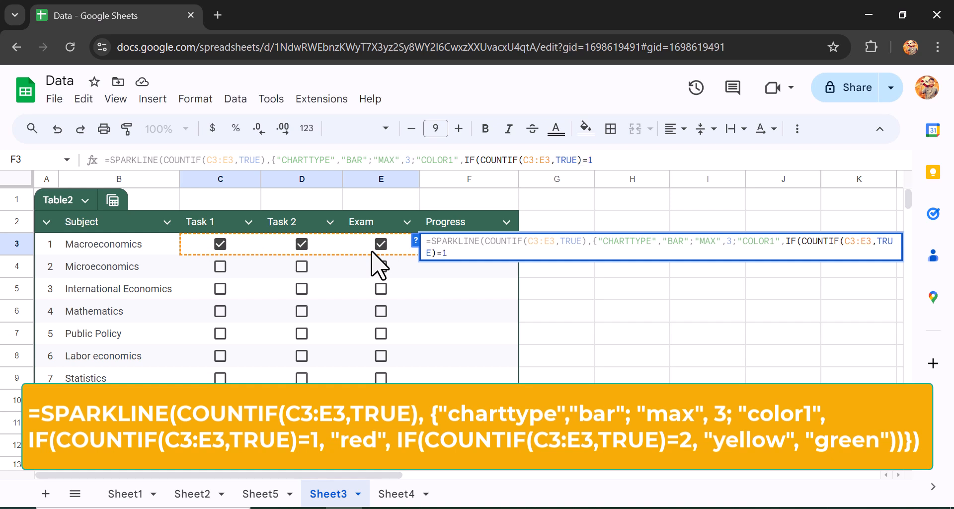
type(",\"RED\",")
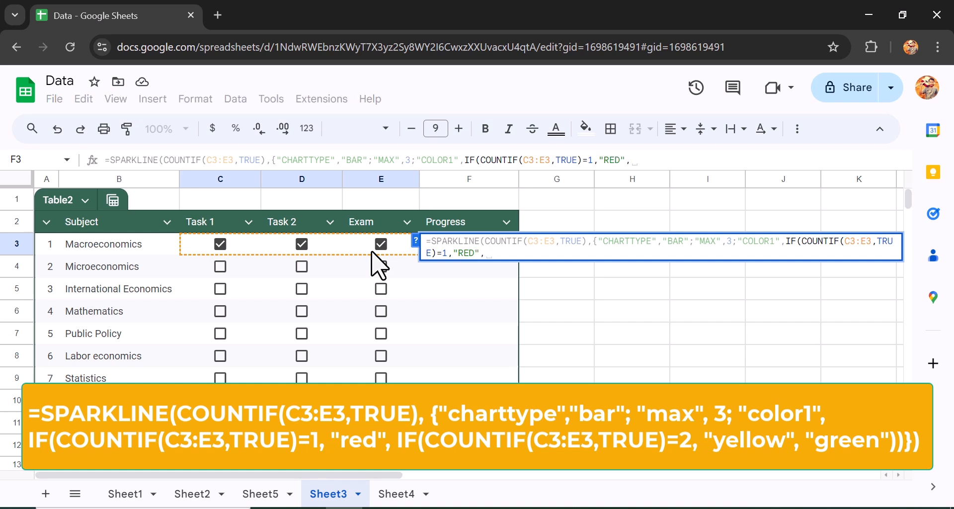
Step: Nest a second IF in the F3 formula that returns YELLOW when COUNTIF(C3:E3,TRUE)=2
type("IF(")
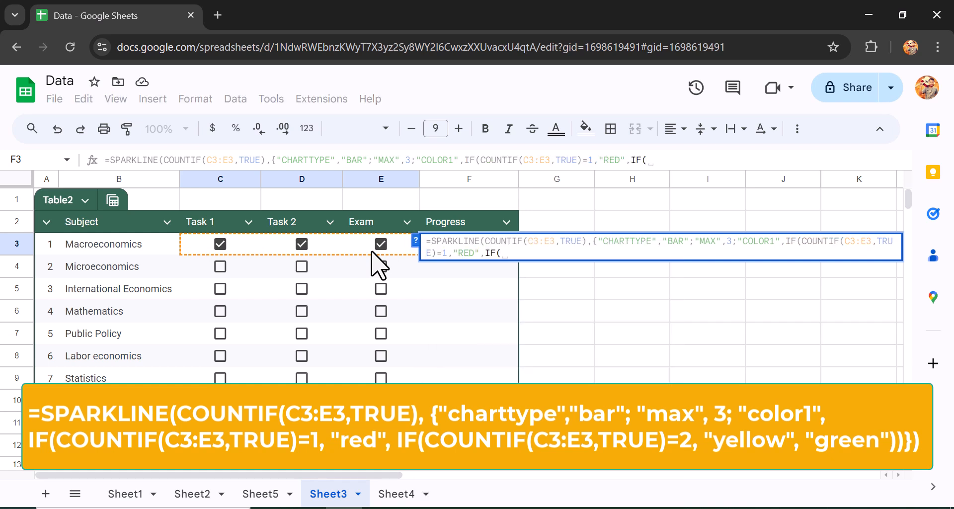
type("COUNTIF(")
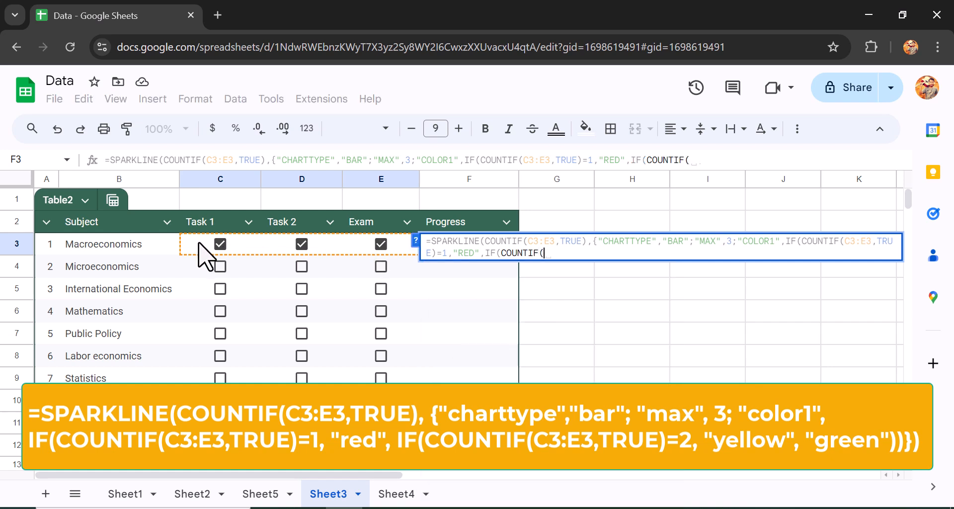
left_click_drag(200, 248, 366, 261)
type(",TRUE)")
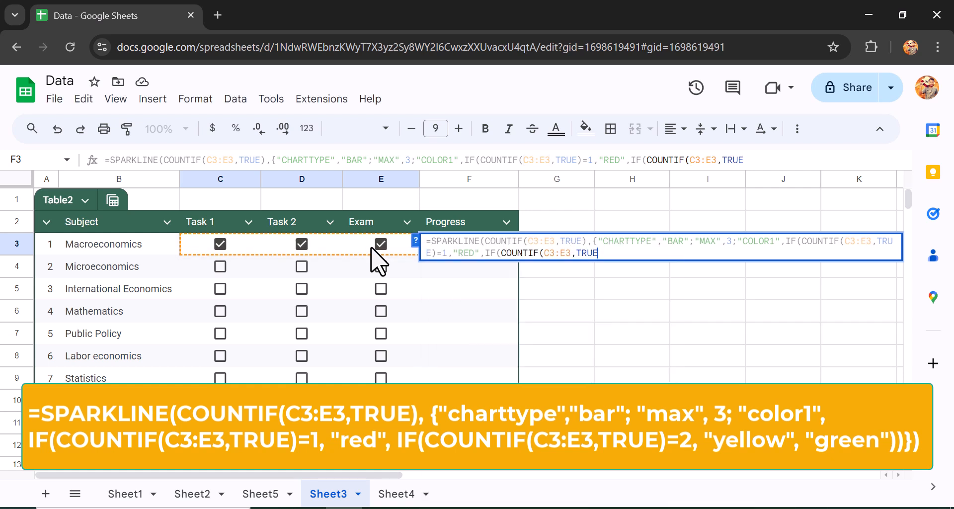
type("=")
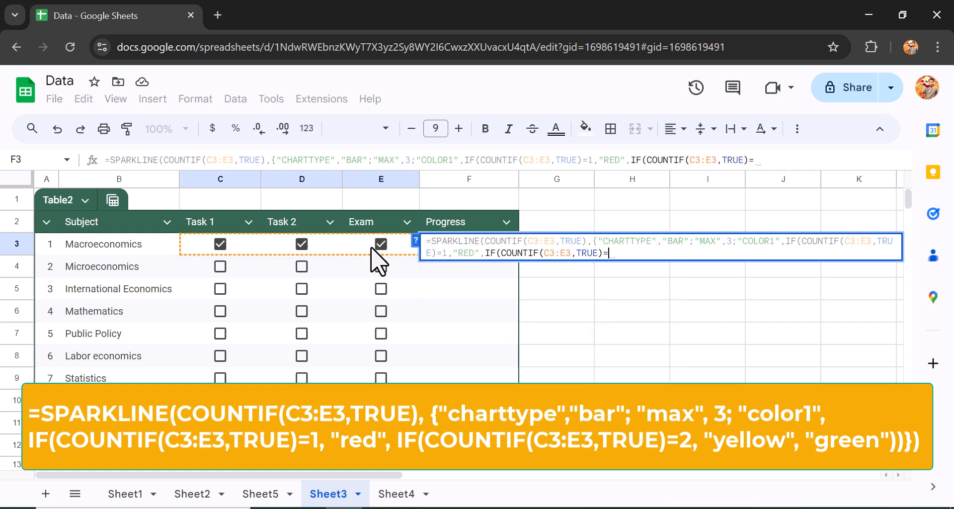
type("2,\"YELLO")
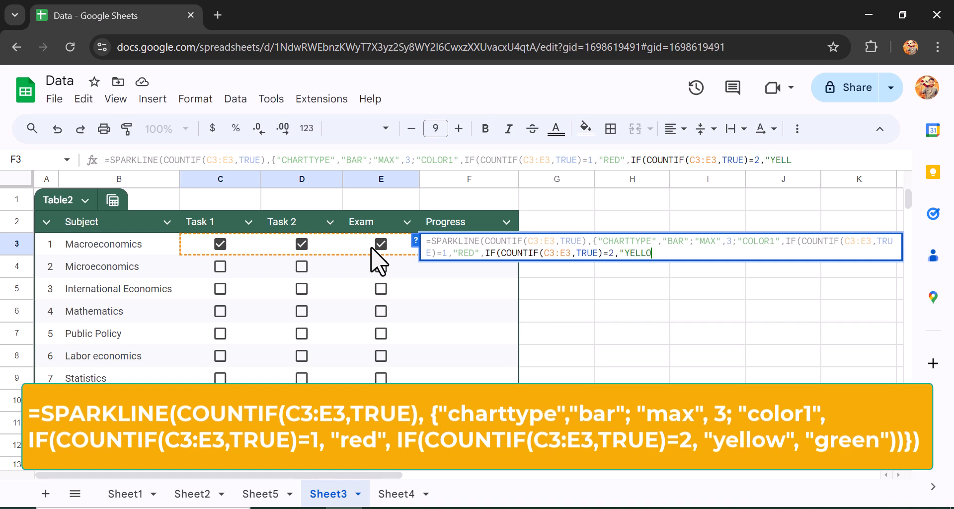
type("W\",")
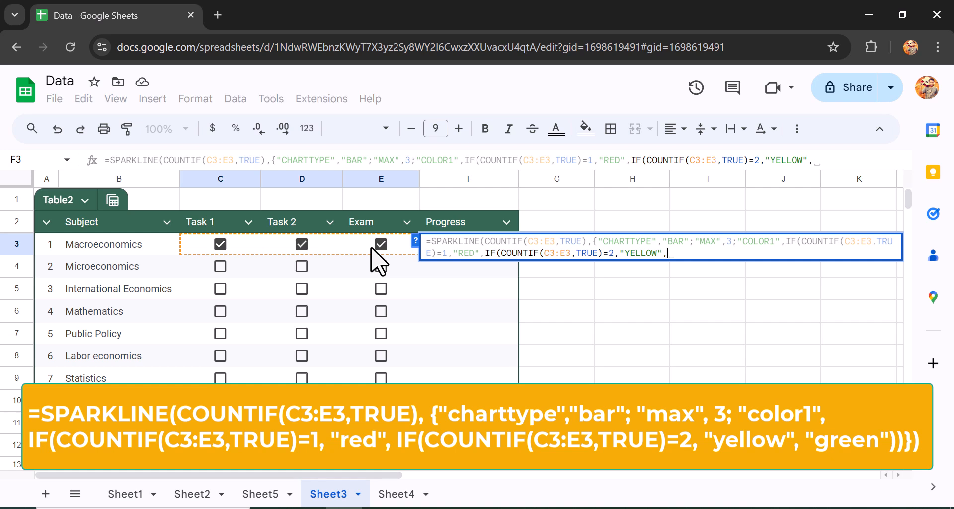
Step: Give GREEN as the fallback colour, close all open brackets of the F3 formula and enter it
type("GREEN\"")
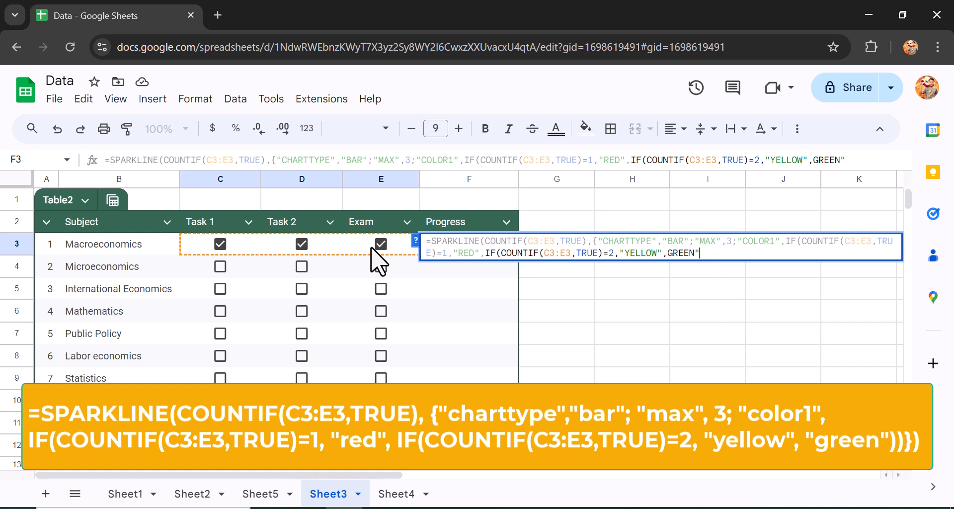
left_click(666, 254)
type("\"")
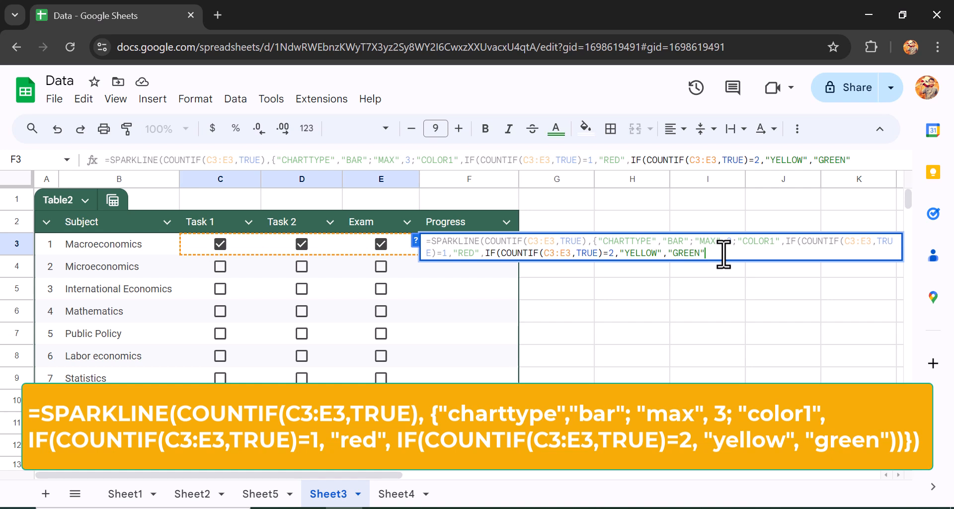
type(",")
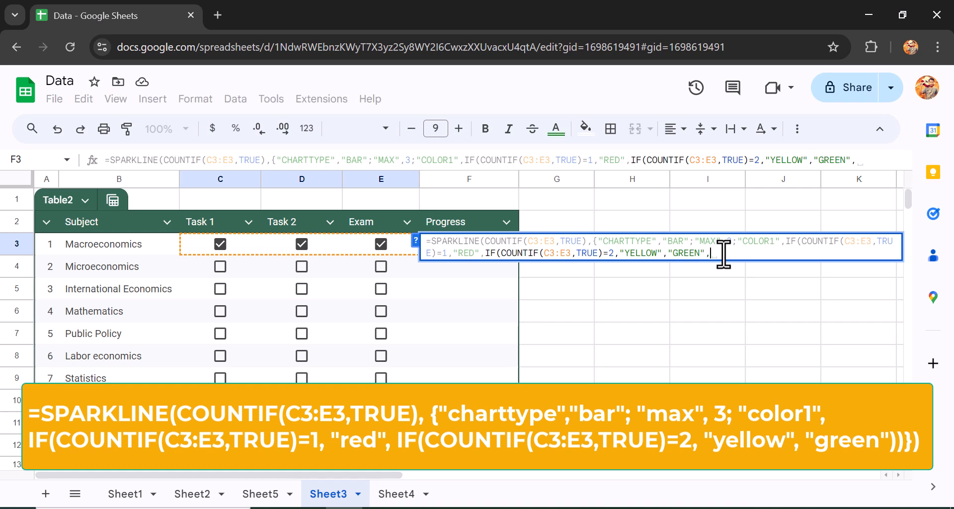
key("BackSpace")
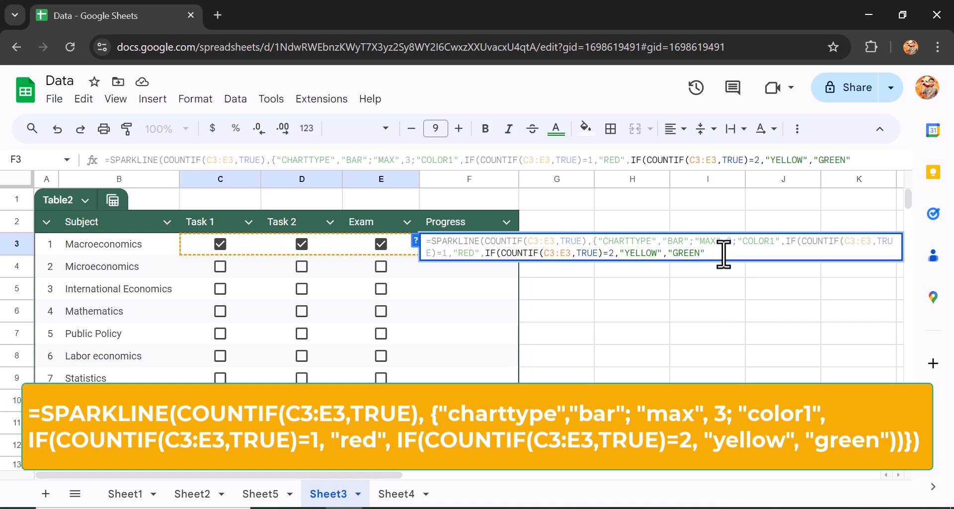
type("))")
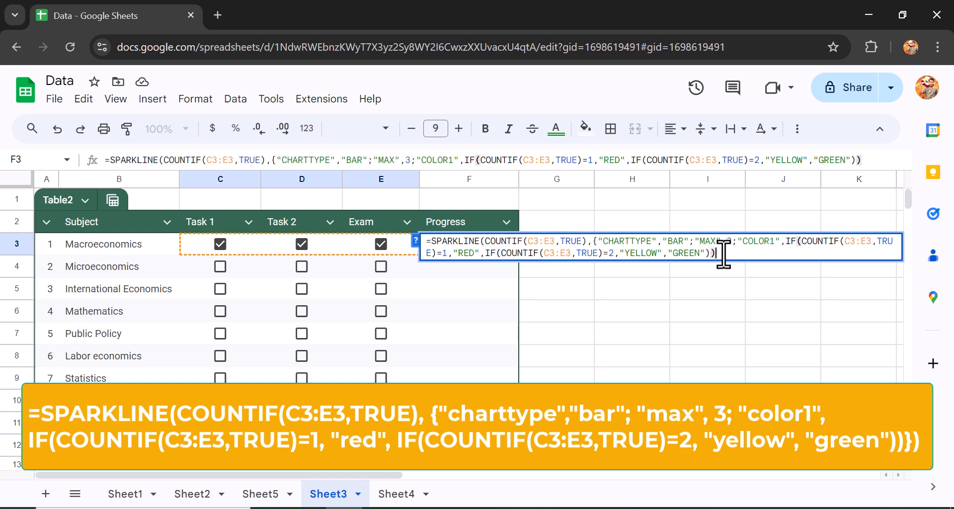
type("})")
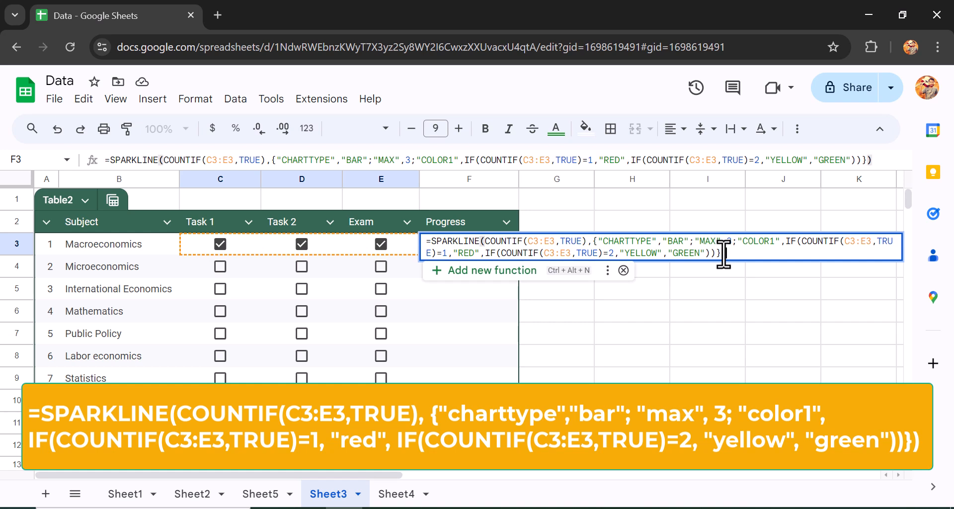
key("Return")
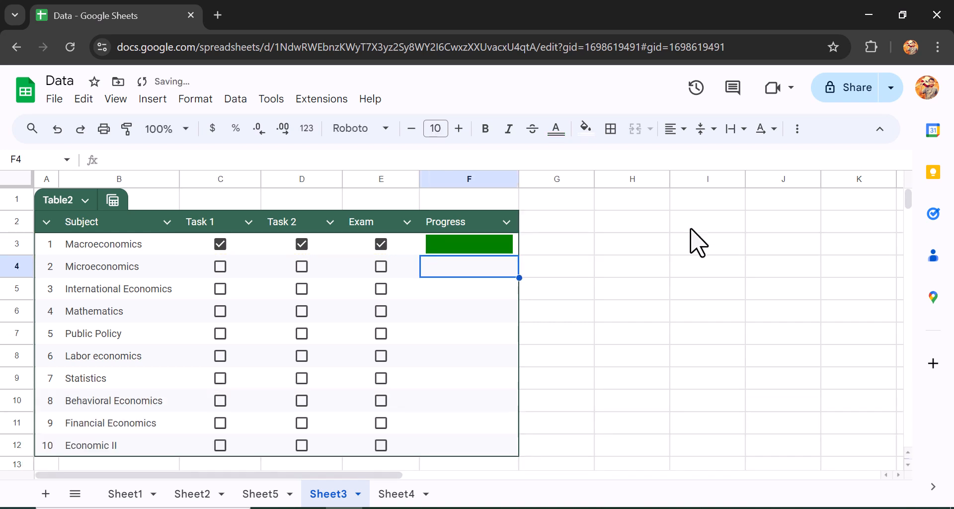
Step: Fill the F3 progress formula down through F12 and check the copied formula in F4
left_click(499, 248)
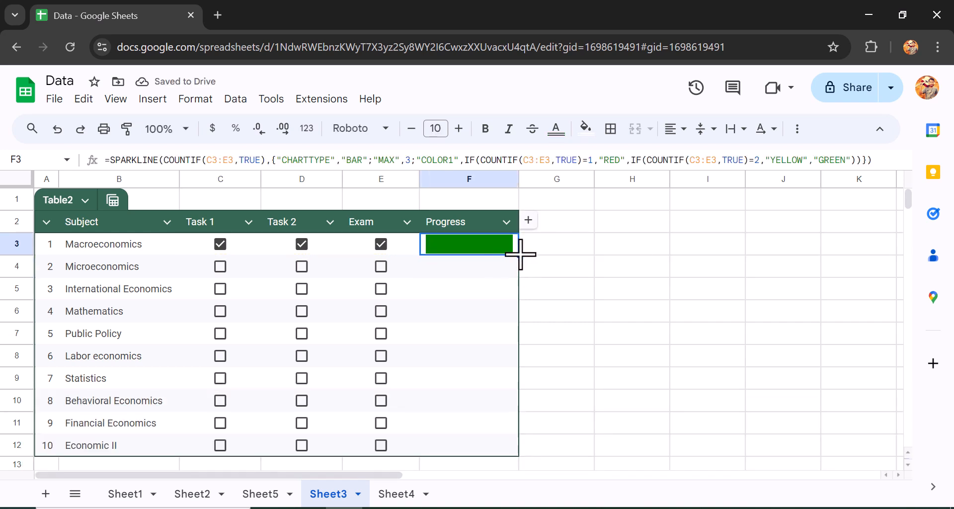
left_click_drag(519, 254, 509, 447)
left_click(474, 266)
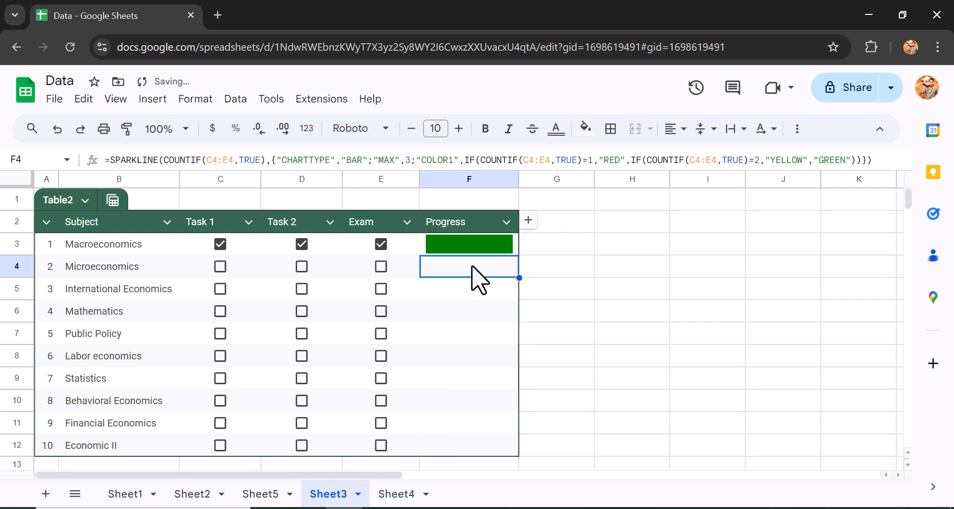
Step: Tick the Task 2 and Exam checkboxes for Microeconomics and International Economics
left_click(302, 266)
left_click(302, 289)
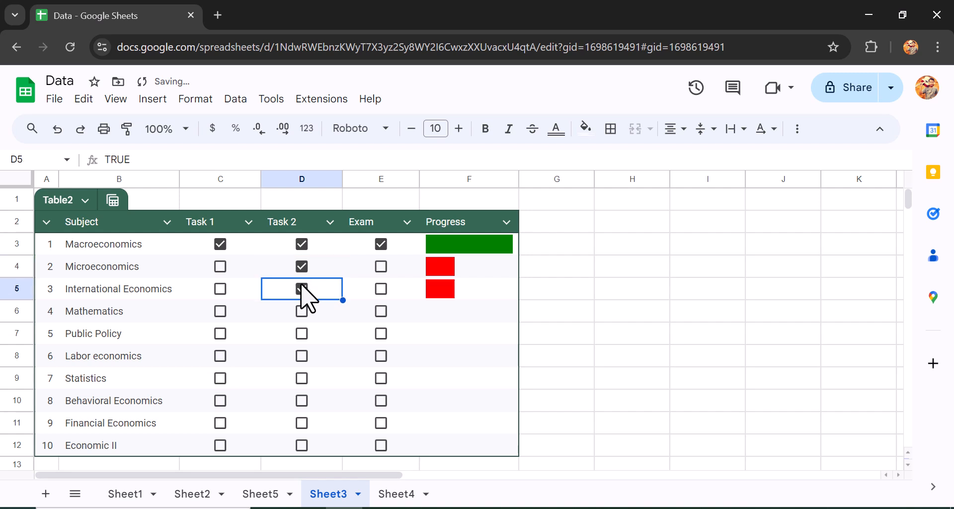
left_click(380, 290)
left_click(380, 267)
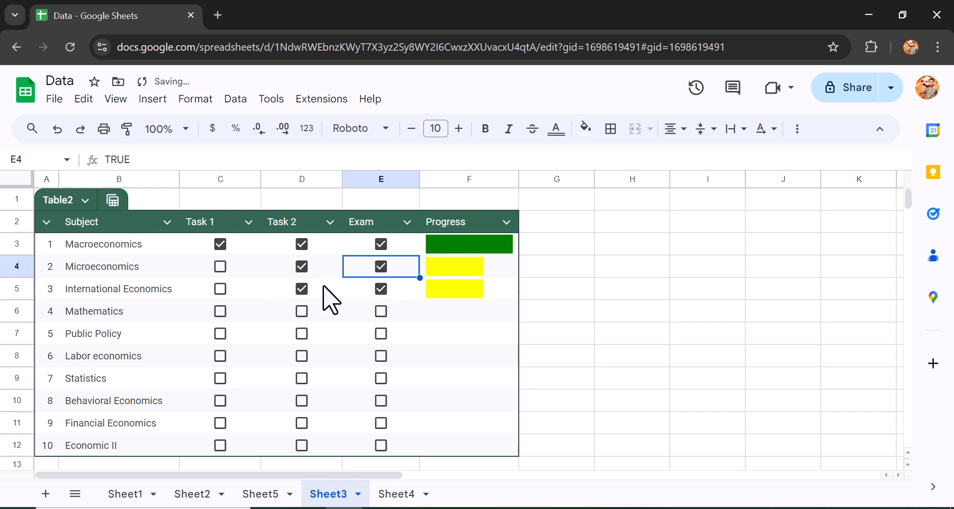
Step: Tick Task 1 for Mathematics and Task 2 for Mathematics, Public Policy, Labor economics and Statistics
left_click(221, 312)
left_click(289, 312)
left_click(301, 333)
left_click(301, 356)
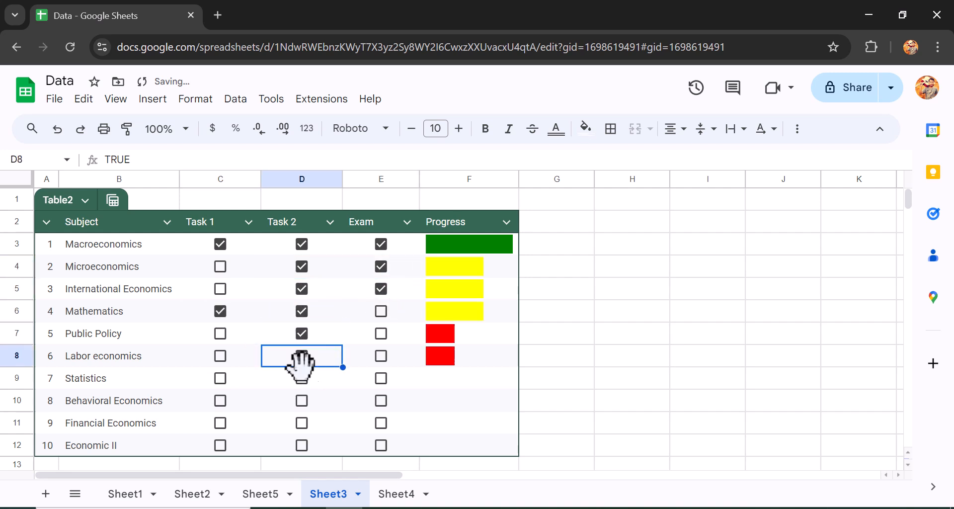
left_click(301, 378)
Step: Tick the Exam checkboxes for Behavioral Economics, Financial Economics, Mathematics, Public Policy and Labor economics
left_click(380, 400)
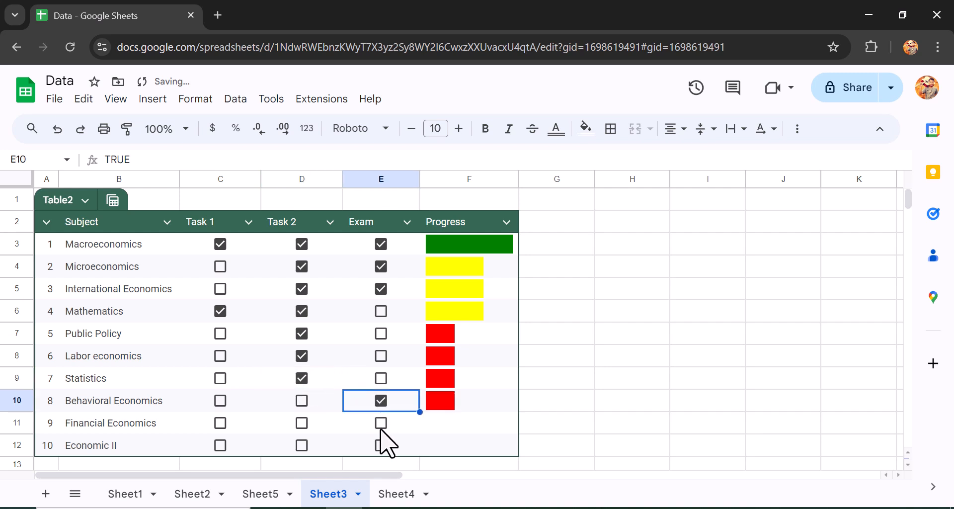
left_click(381, 423)
left_click(380, 311)
left_click(380, 333)
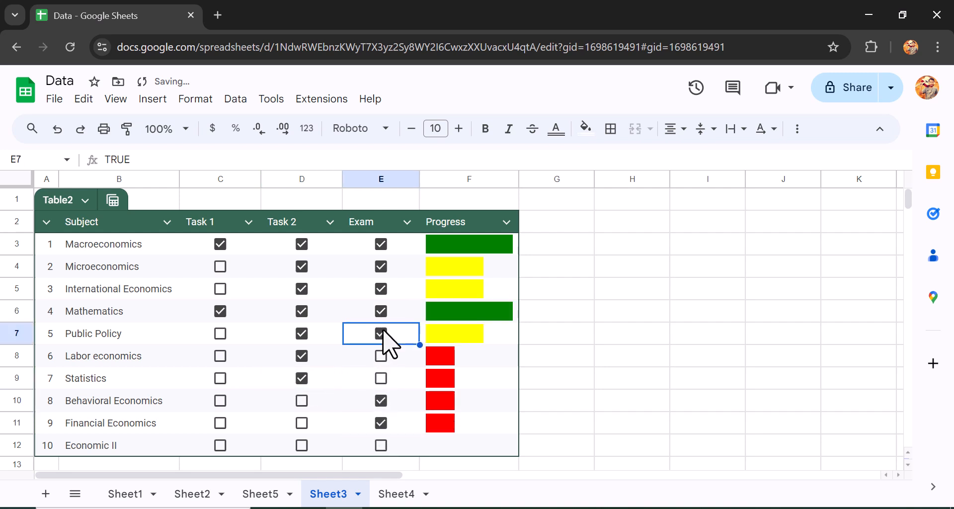
left_click(381, 356)
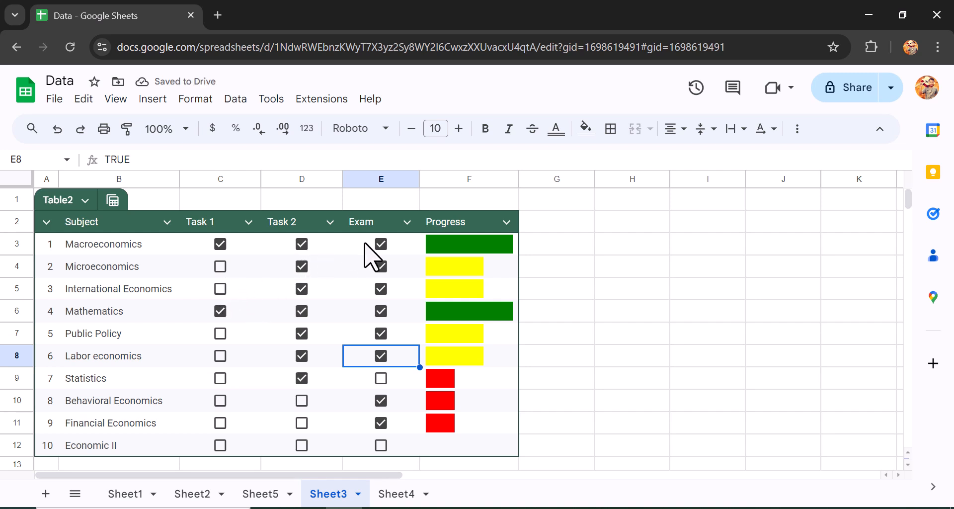
Step: Clear Task 2 for Microeconomics and toggle the Exam checkboxes for Macroeconomics and Microeconomics off and on
left_click(381, 243)
left_click(302, 266)
left_click(380, 243)
left_click(380, 266)
left_click(381, 267)
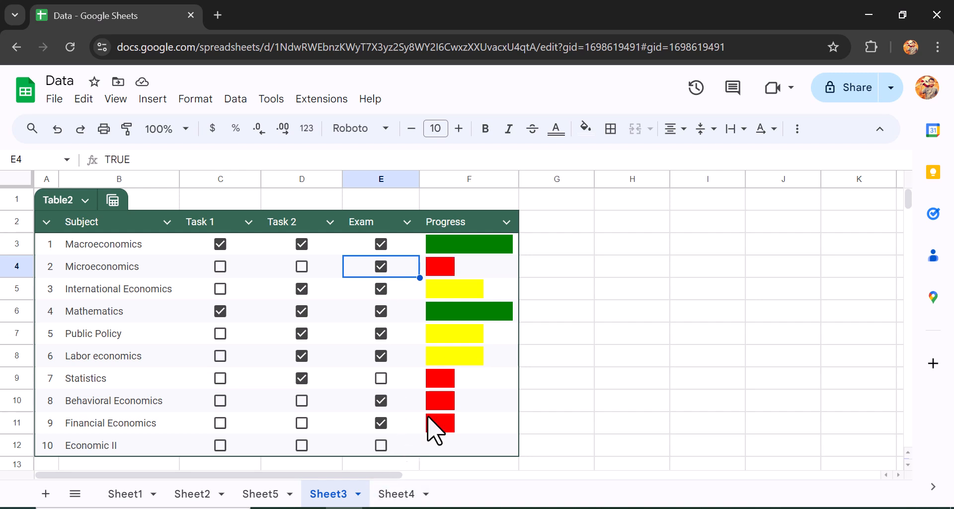
Step: Mix the bright red #f41717 in the custom colour picker for F3, copy its hex code and dismiss the picker without applying it
left_click(465, 251)
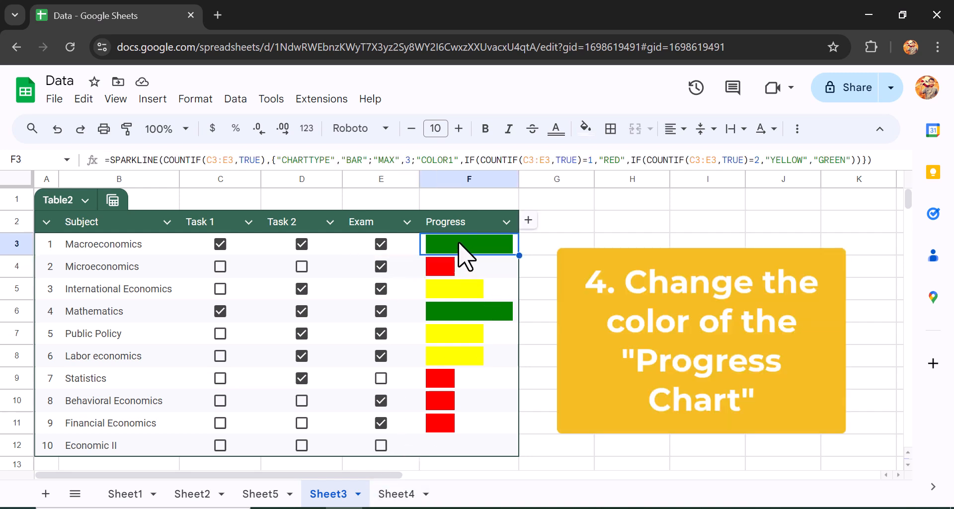
left_click(591, 135)
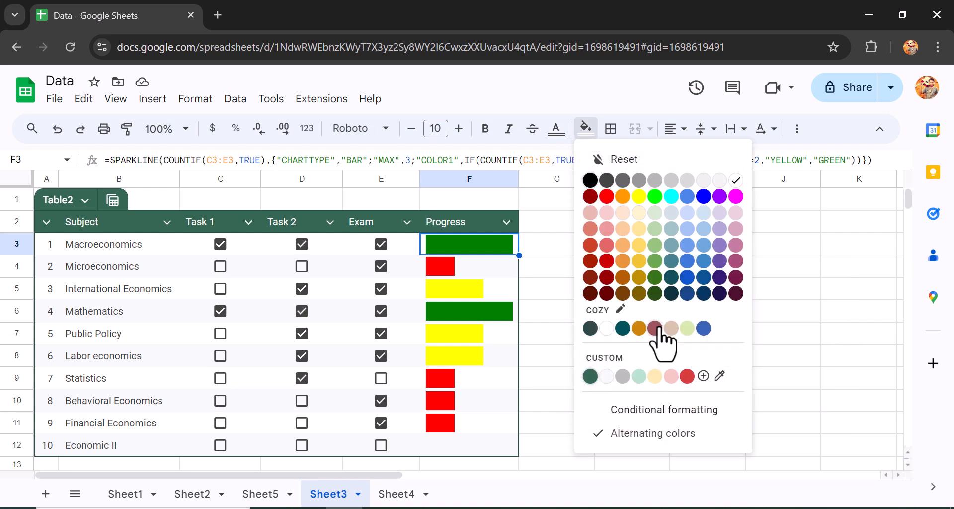
left_click(703, 376)
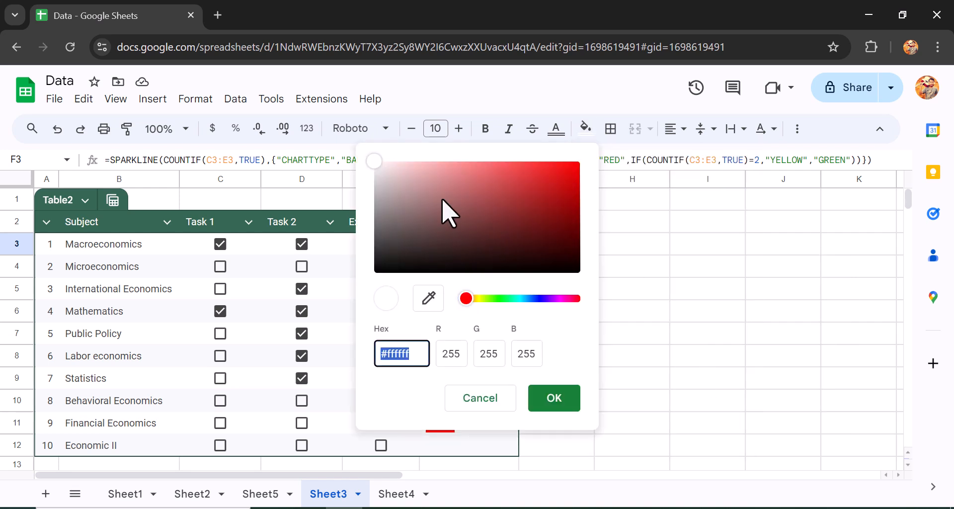
left_click_drag(382, 169, 560, 166)
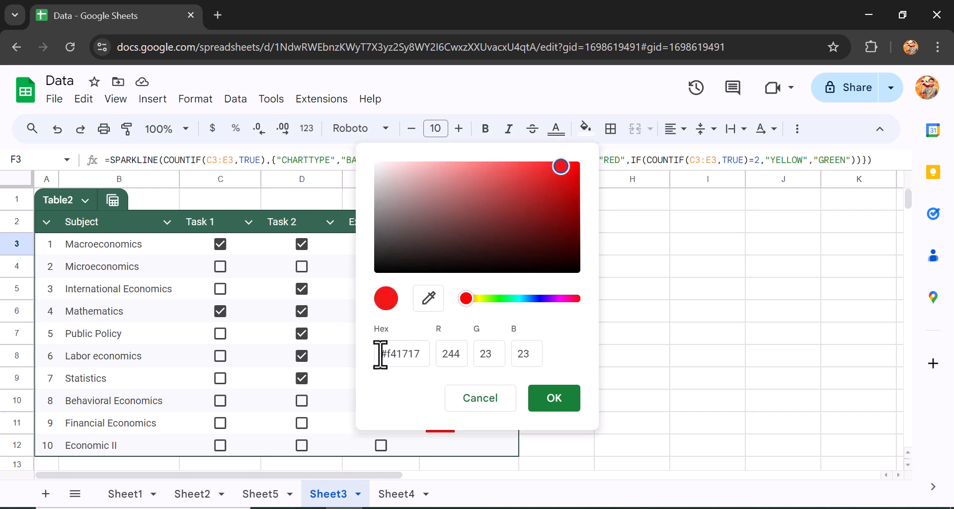
left_click_drag(380, 354, 437, 365)
key("ctrl+c")
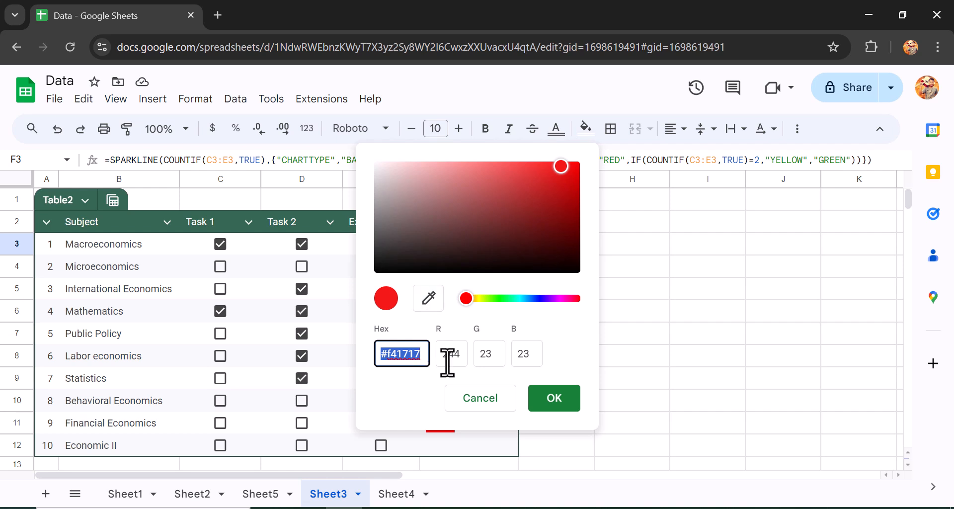
left_click(469, 404)
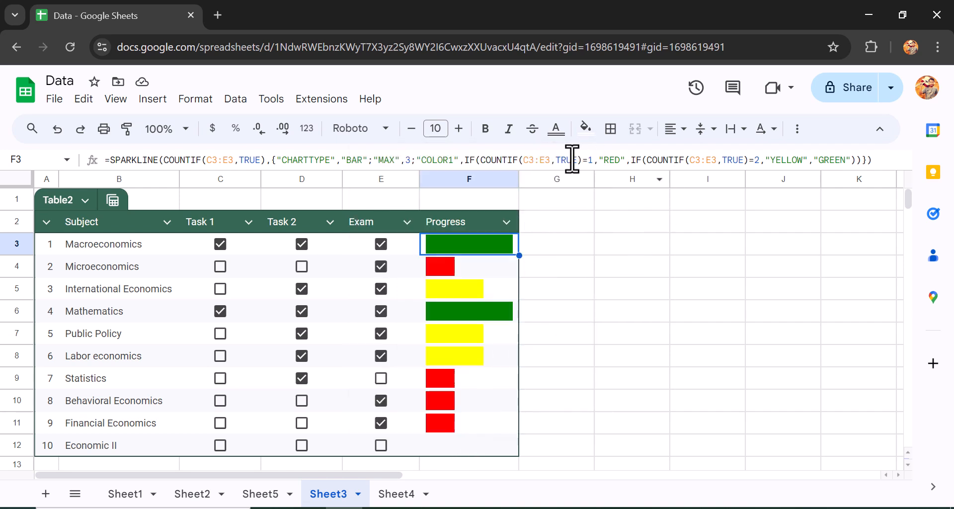
Step: Replace RED with the copied hex code #f41717 in the SPARKLINE formula in F3
left_click(603, 160)
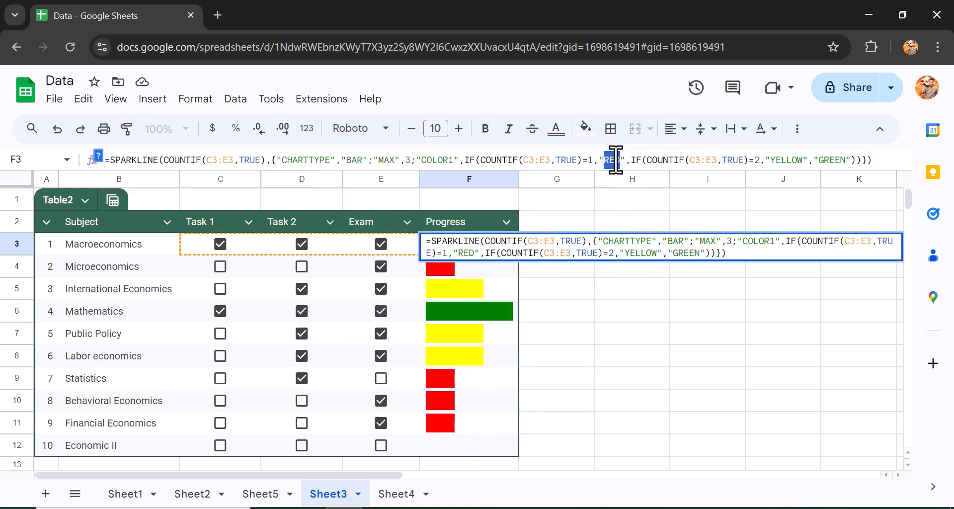
key("ctrl+v")
key("Return")
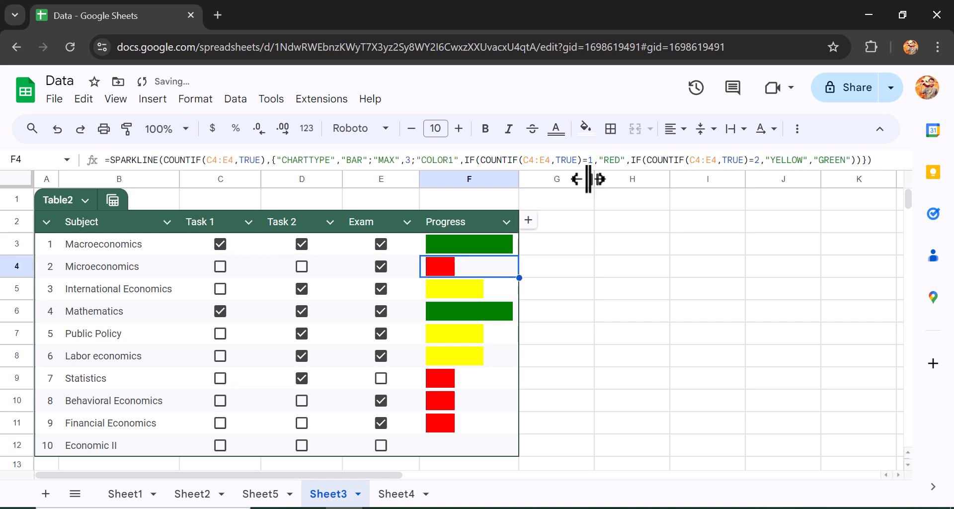
Step: Clear the Exam and Task 2 checkboxes for Macroeconomics, and tick its Exam checkbox again
left_click(492, 248)
left_click(380, 244)
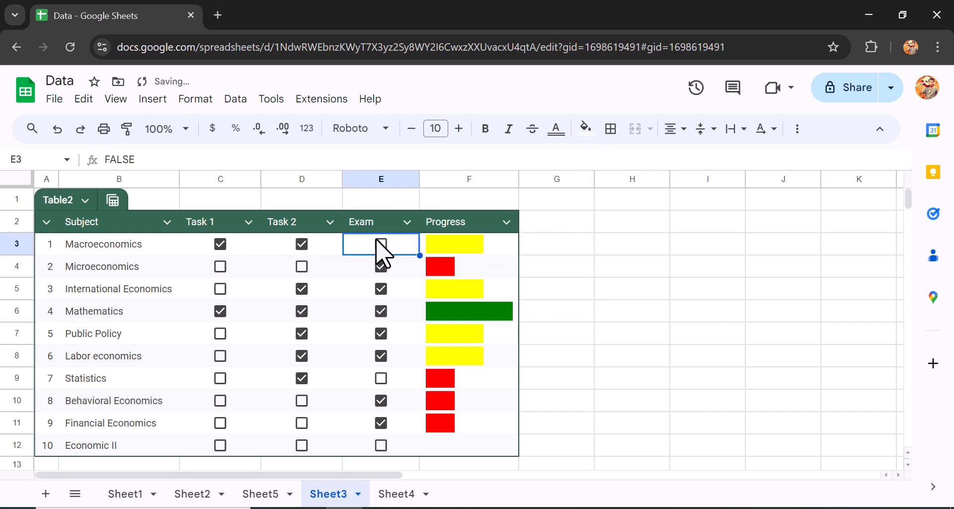
left_click(301, 245)
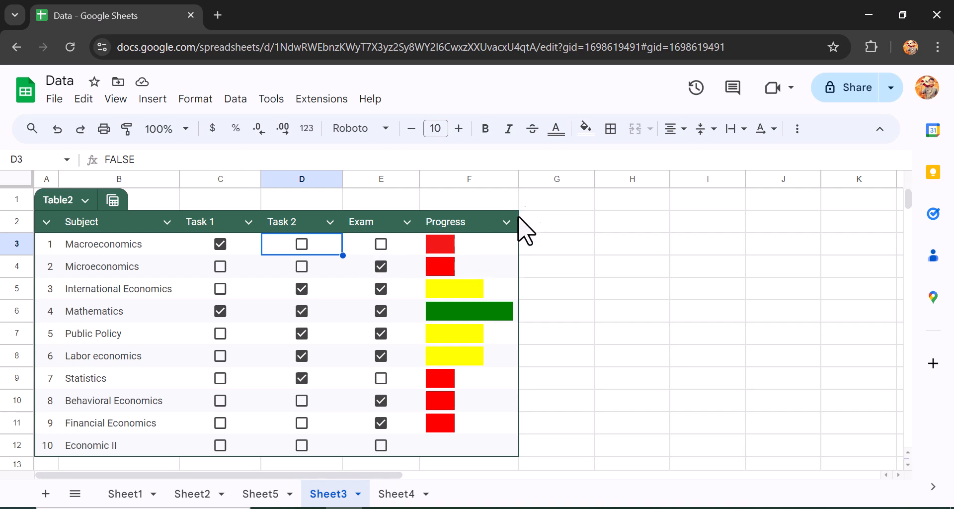
left_click(380, 243)
Step: Fill the Progress formula from F3 down through F12
key("Right")
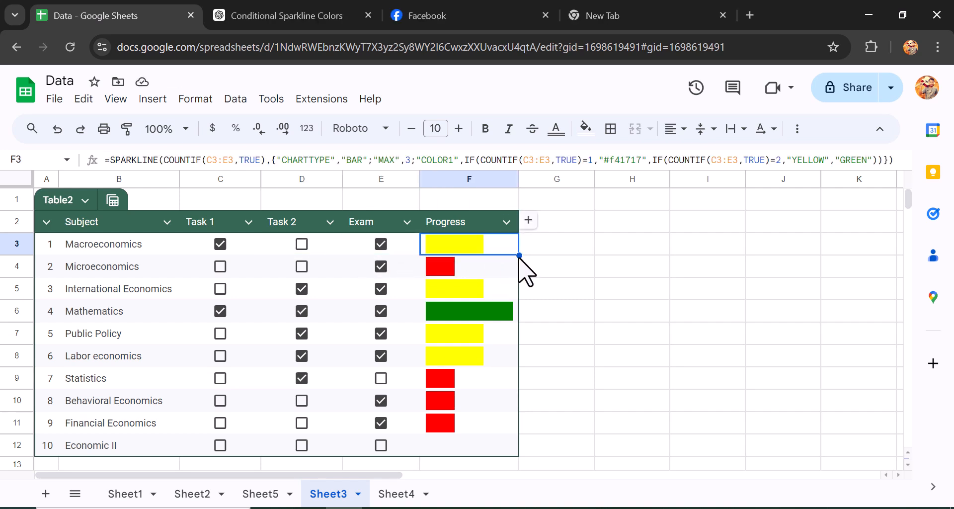
left_click_drag(518, 254, 502, 444)
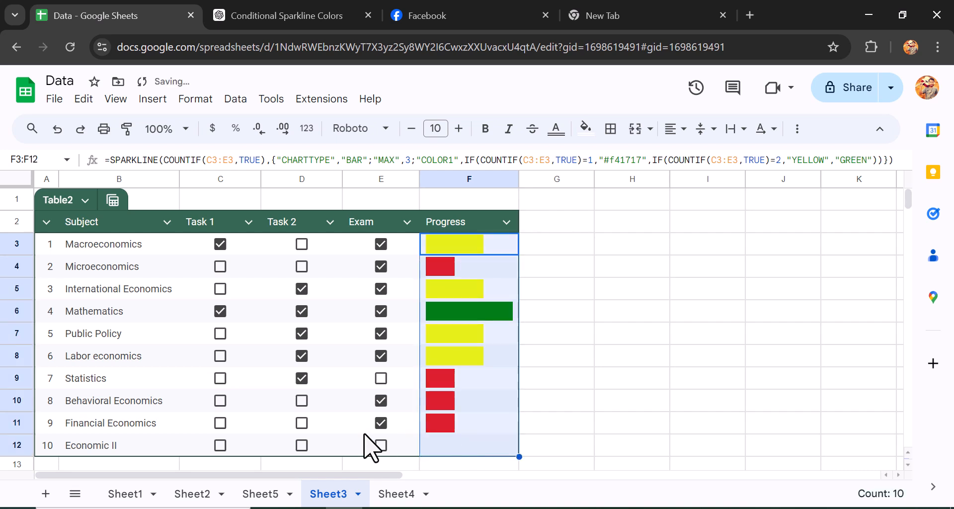
Step: Tick Exam for Economic II and Task 2 for Financial Economics, Microeconomics and Macroeconomics
left_click(381, 445)
left_click(301, 423)
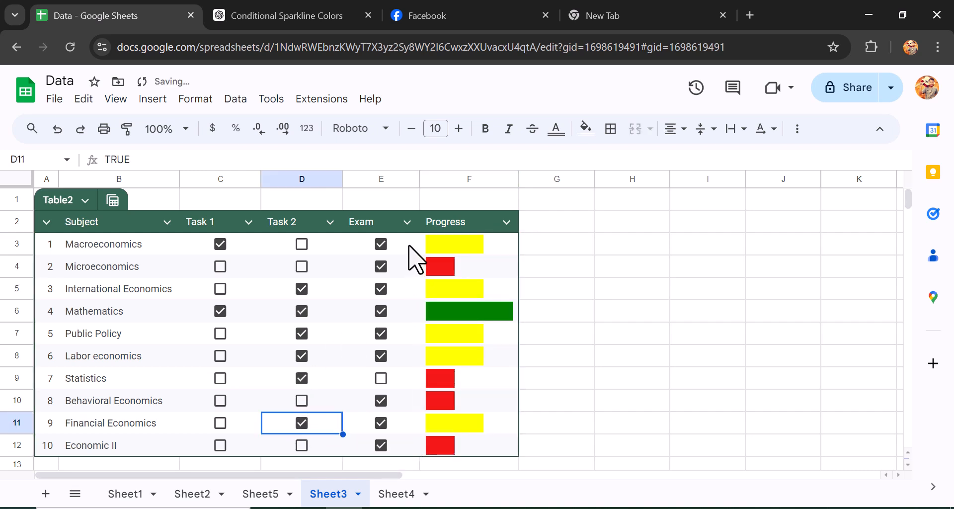
left_click(356, 247)
left_click(302, 244)
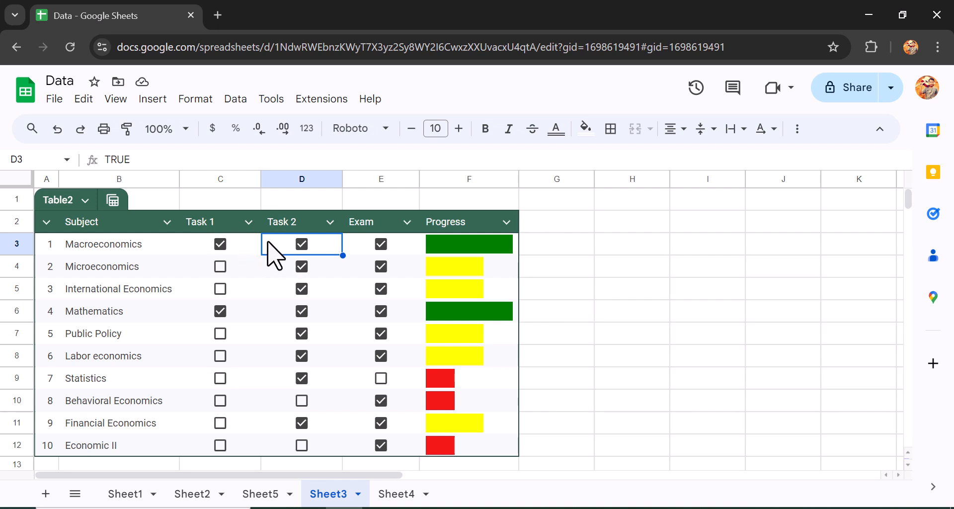
Step: Start a conditional formatting rule on A3:F12 with the condition "Custom formula is"
left_click_drag(53, 251, 474, 443)
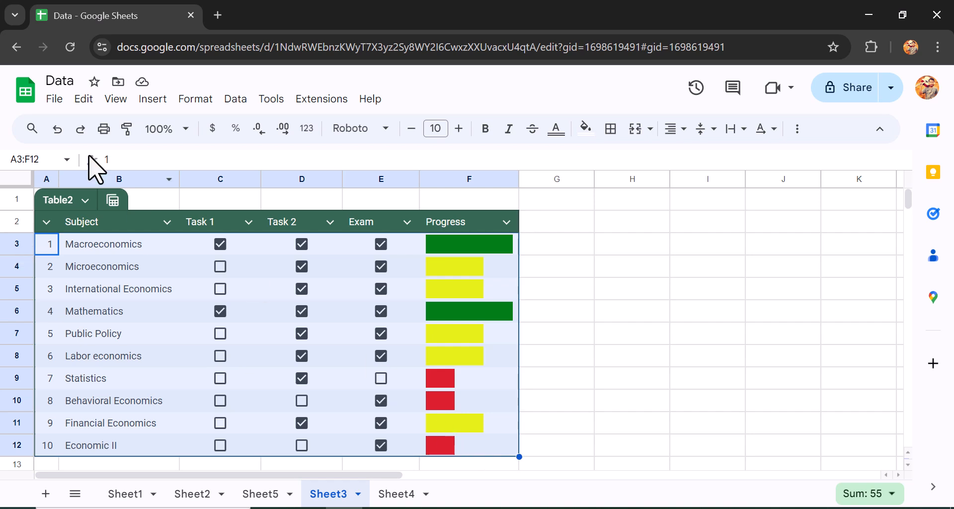
left_click(189, 102)
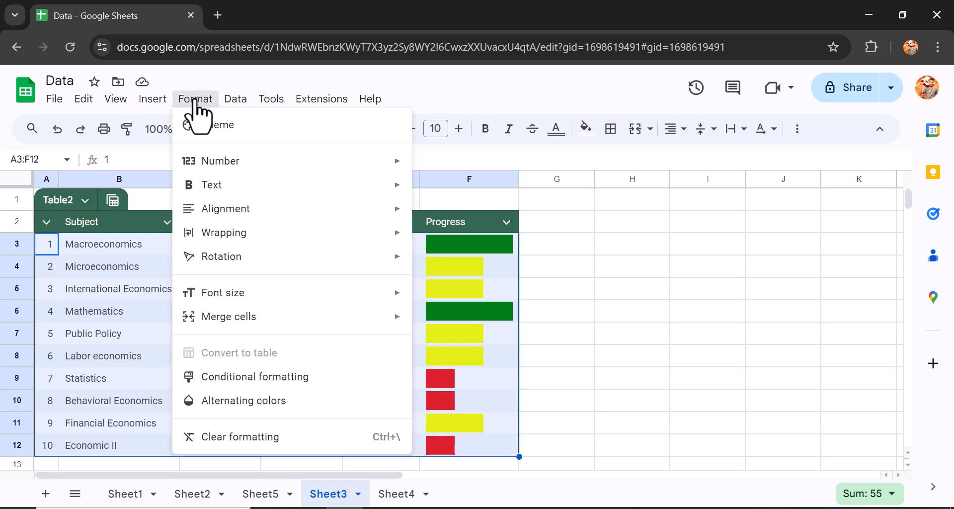
left_click(272, 378)
scroll(742, 258, "down", 1)
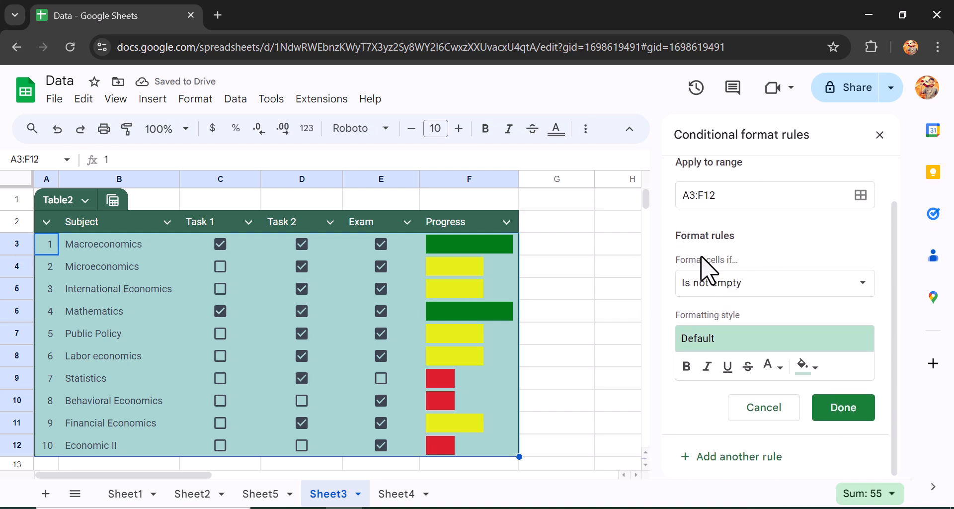
left_click(827, 291)
scroll(760, 318, "down", 5)
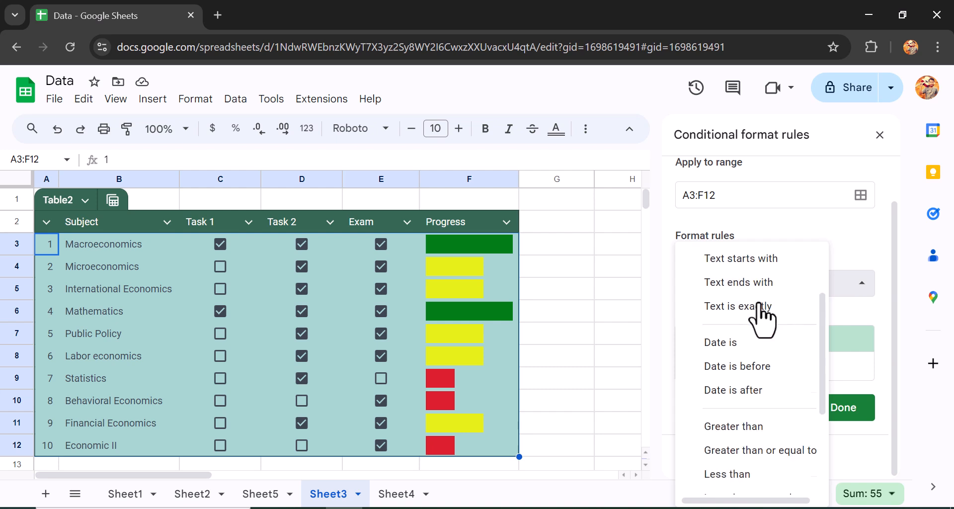
left_click(775, 478)
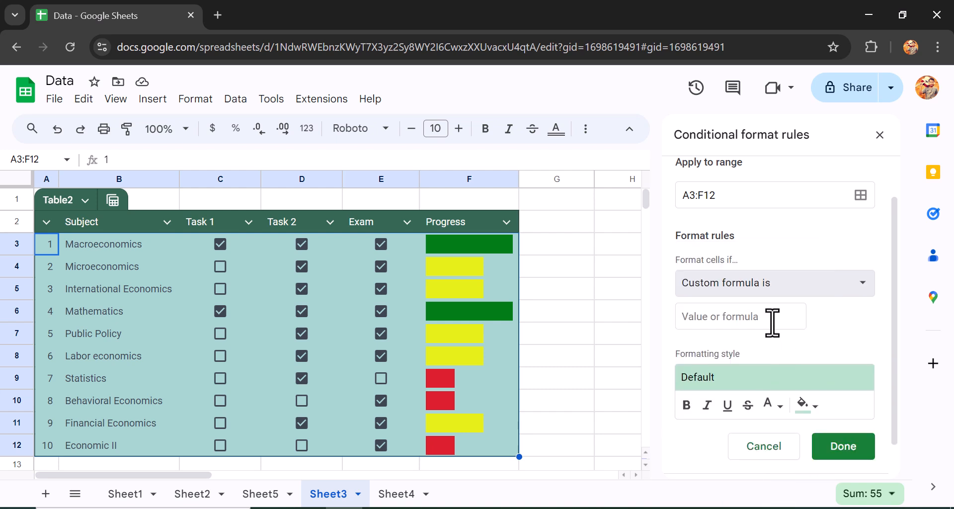
Step: Enter =COUNTIF($C3:$E3,TRUE)=3 as the rule's custom formula
left_click(724, 316)
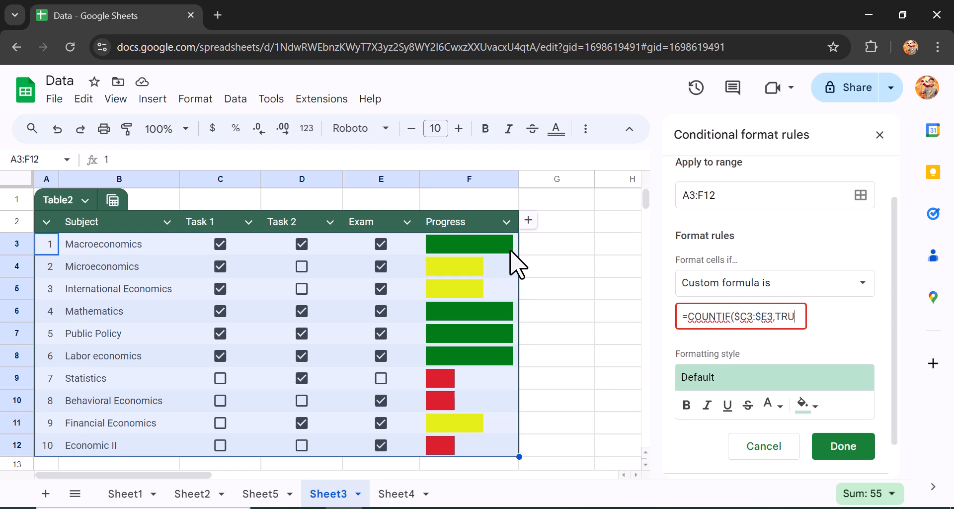
type(")")
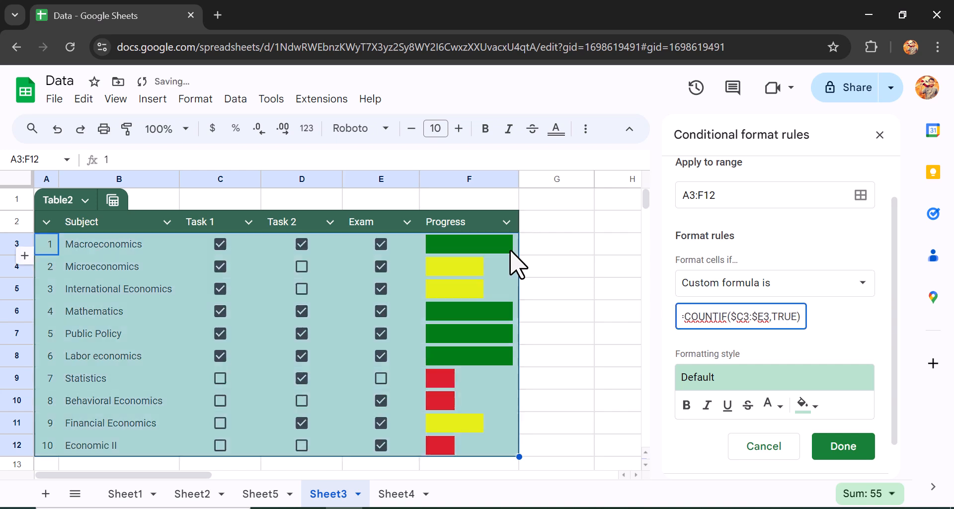
type("=3")
Step: Give the rule the light green fill style with strikethrough text
left_click(758, 380)
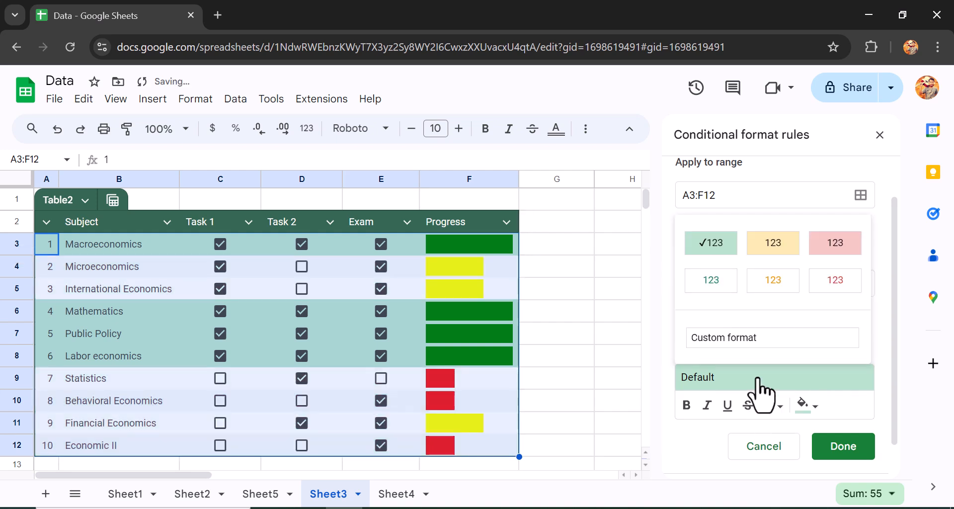
left_click(713, 243)
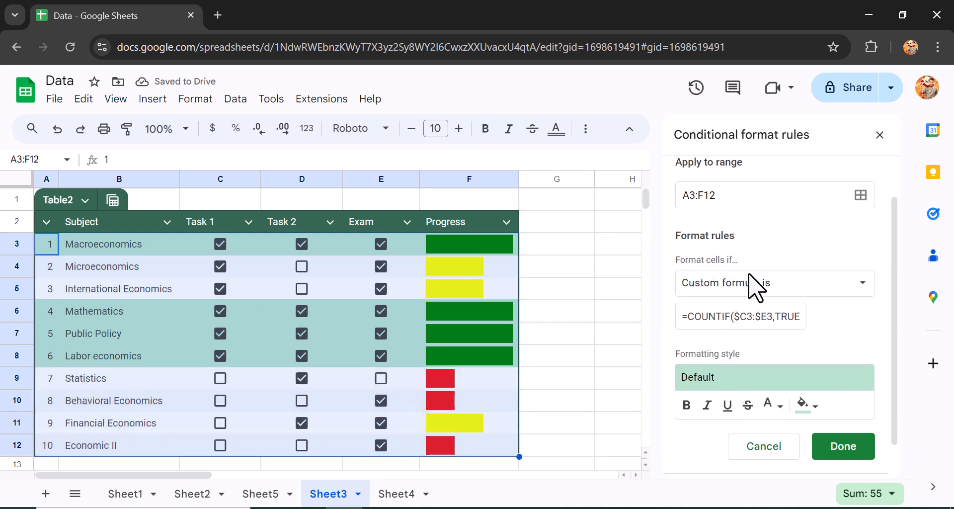
left_click(748, 413)
Step: Add a second conditional formatting rule on A3:F12 with the custom formula =COUNTIF($C3:$E3,TRUE)<3
scroll(756, 323, "down", 1)
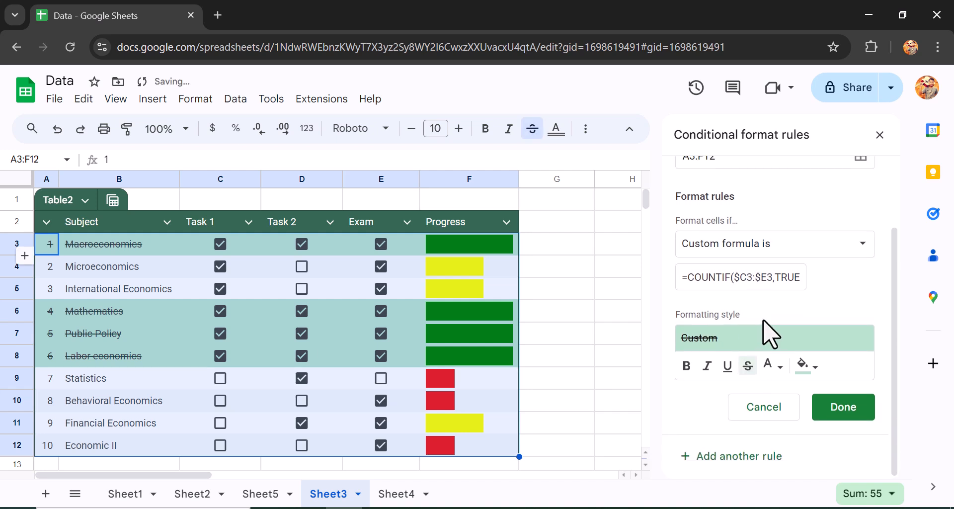
scroll(775, 337, "up", 2)
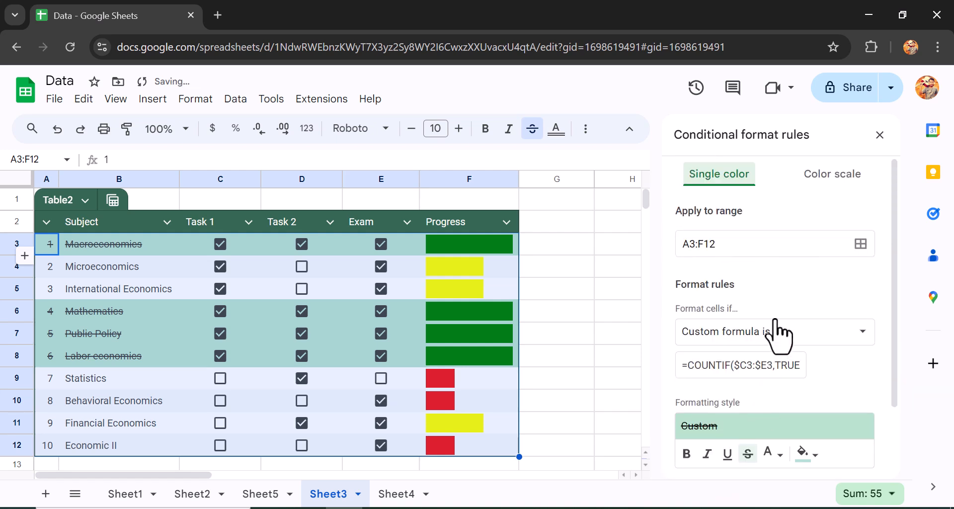
left_click(723, 372)
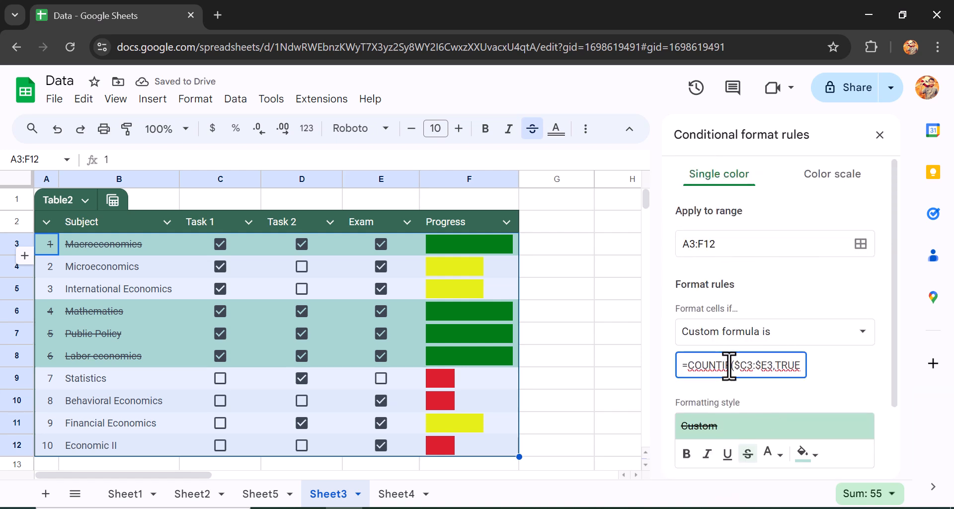
key("End")
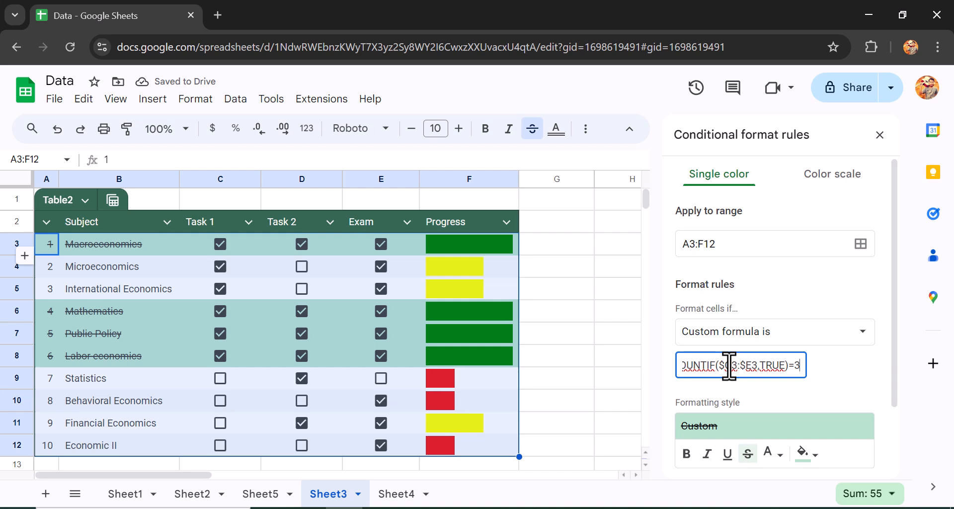
key("BackSpace")
key("BackSpace")
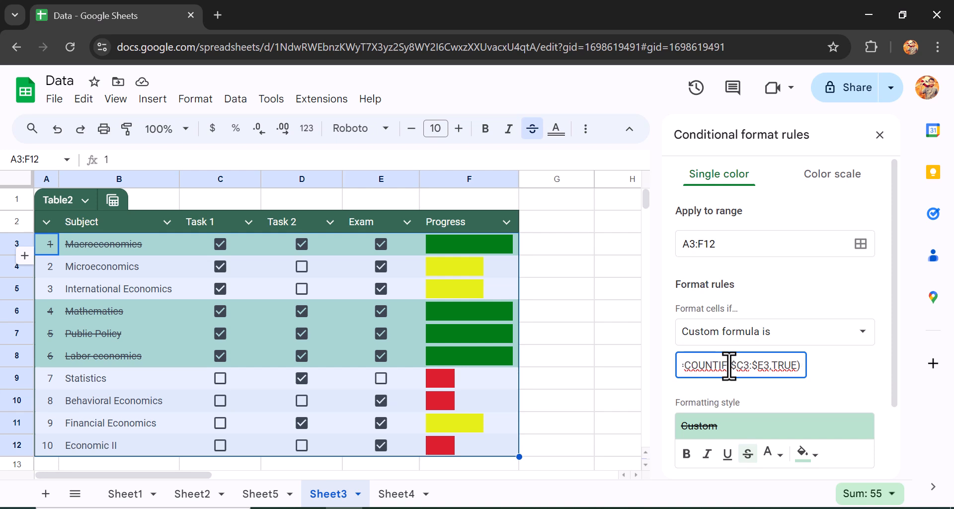
type("<2")
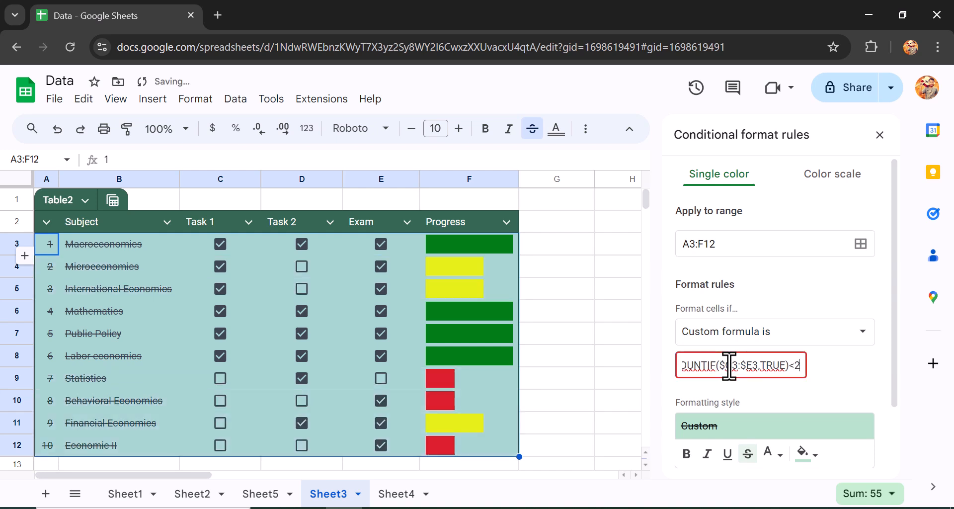
key("BackSpace")
type("3")
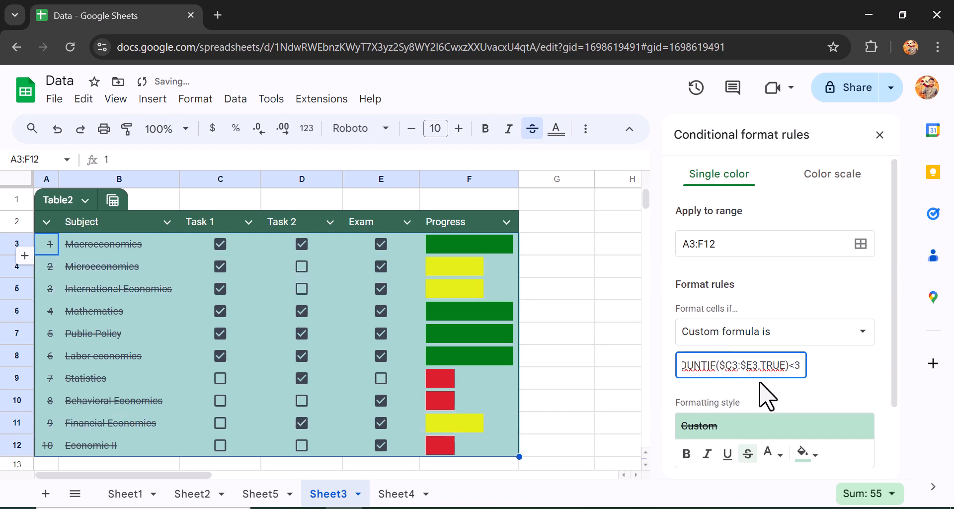
Step: Apply the light red fill style to the second rule, save it and close the conditional format rules
left_click(793, 427)
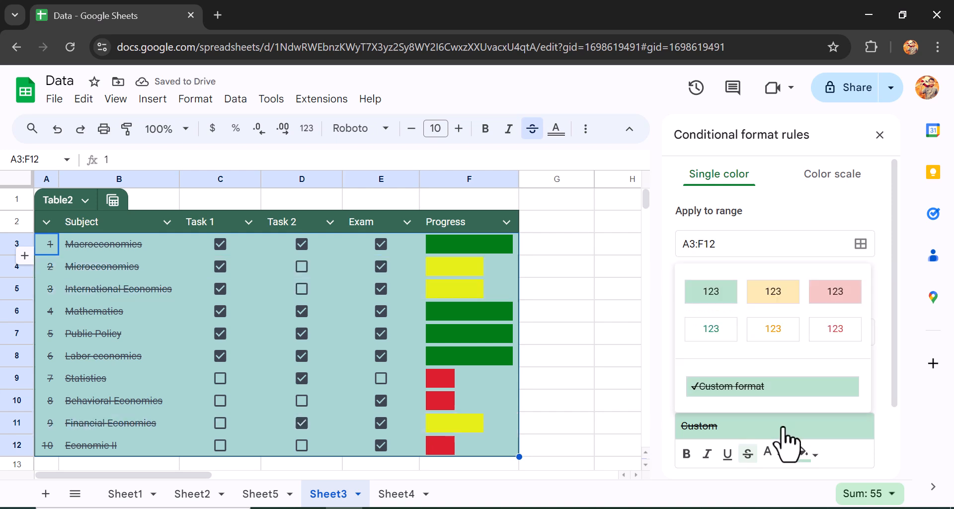
left_click(834, 293)
scroll(790, 318, "down", 2)
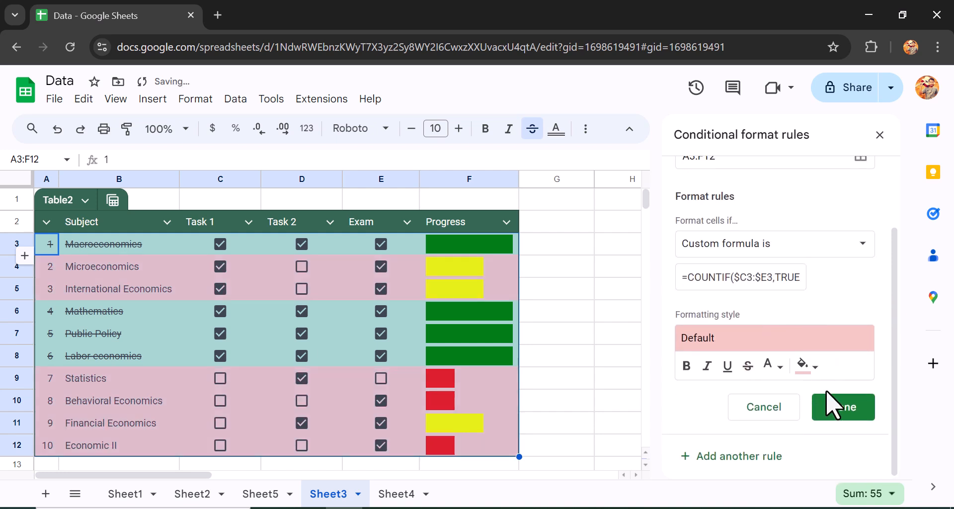
left_click(836, 415)
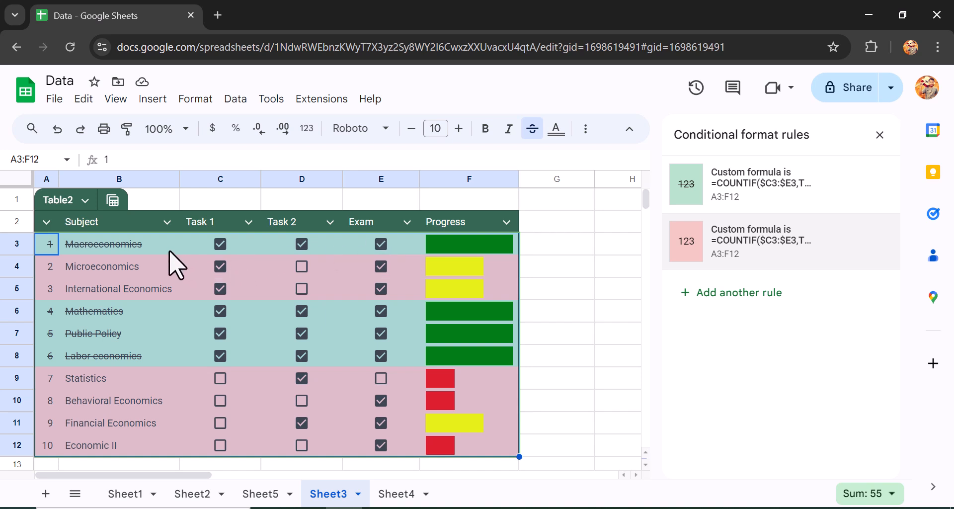
left_click(879, 134)
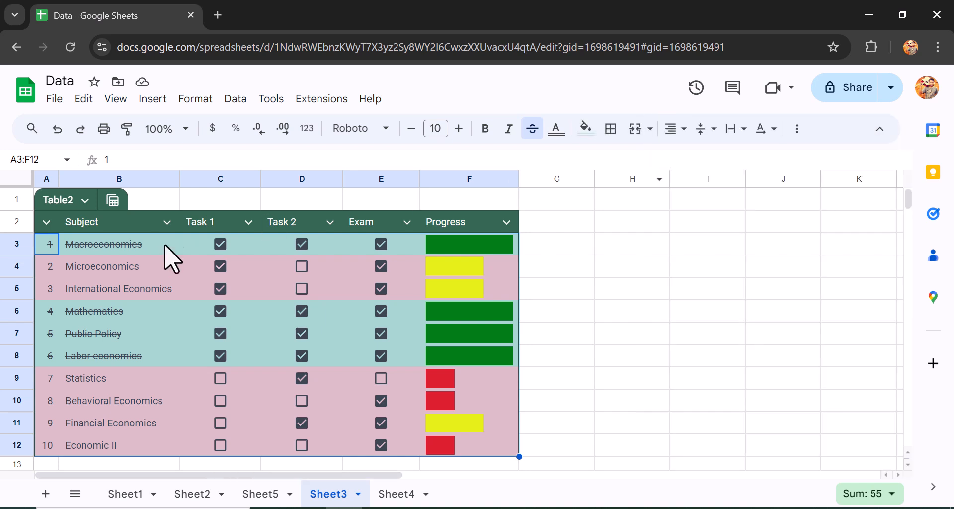
Step: Tick Task 2 for Microeconomics and clear Task 1 for International Economics
left_click(293, 243)
left_click(301, 266)
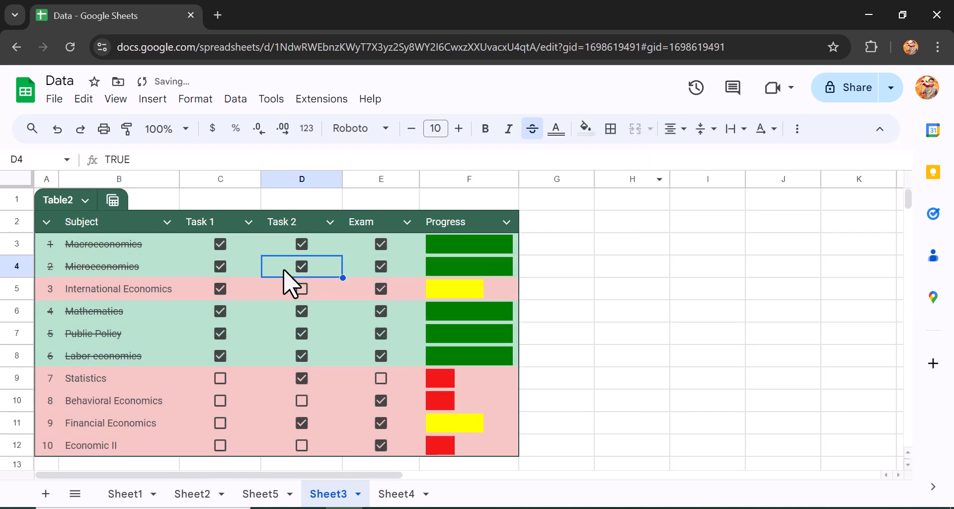
left_click(220, 288)
Step: Toggle the Task 2 checkboxes for Microeconomics and Macroeconomics off and back on
left_click(302, 266)
left_click(302, 243)
left_click(302, 266)
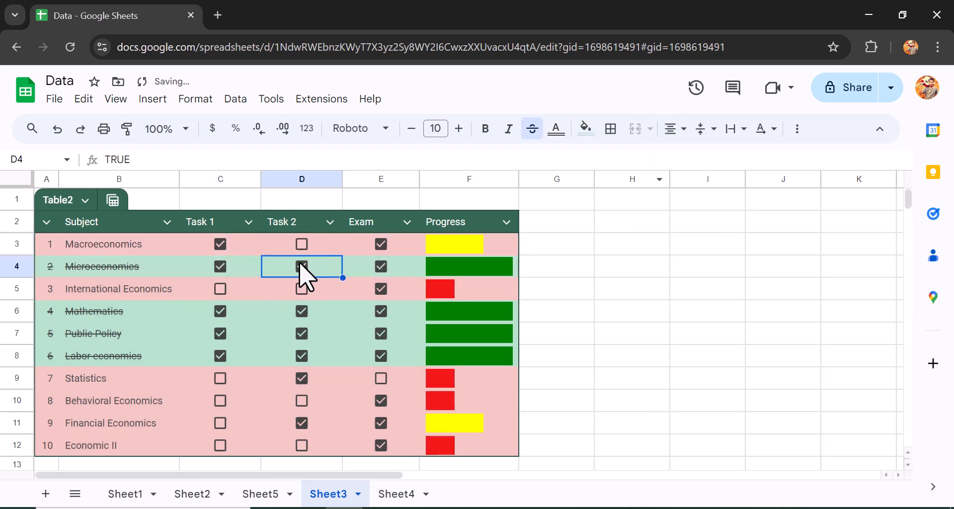
left_click(301, 243)
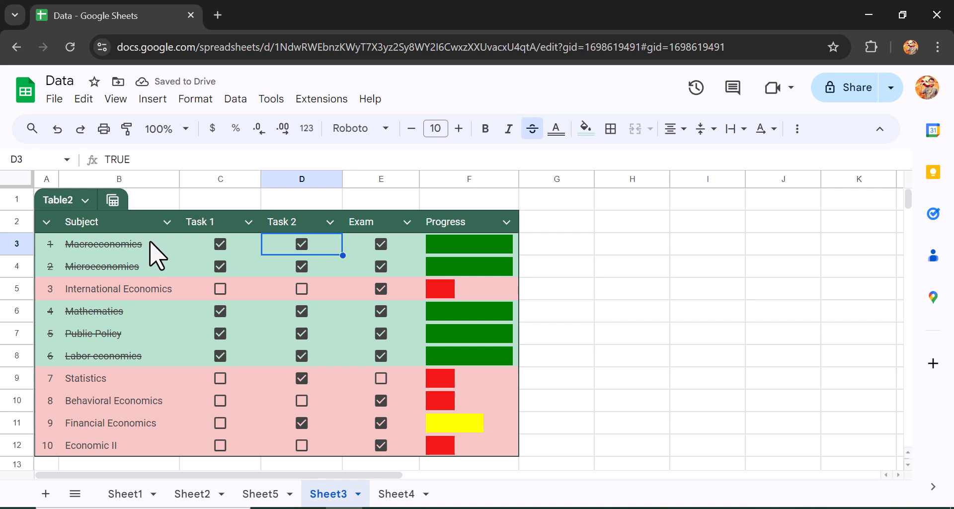
Step: Tick the Exam checkbox for Statistics and clear the Exam checkbox for Public Policy
left_click(381, 382)
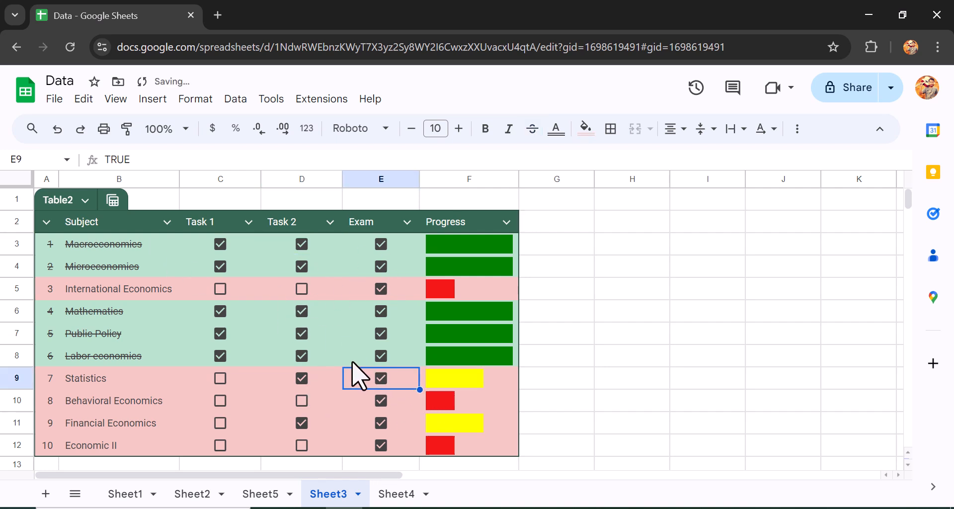
left_click(370, 269)
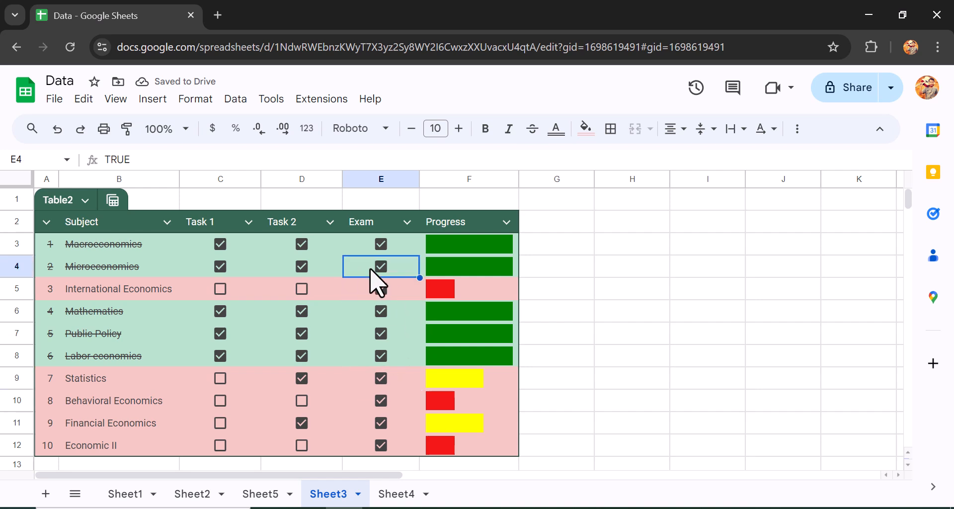
left_click(381, 333)
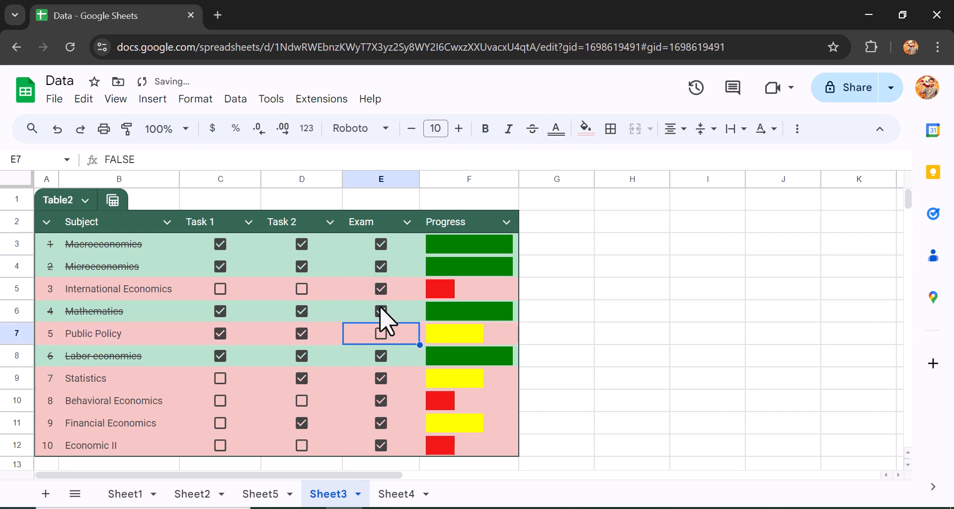